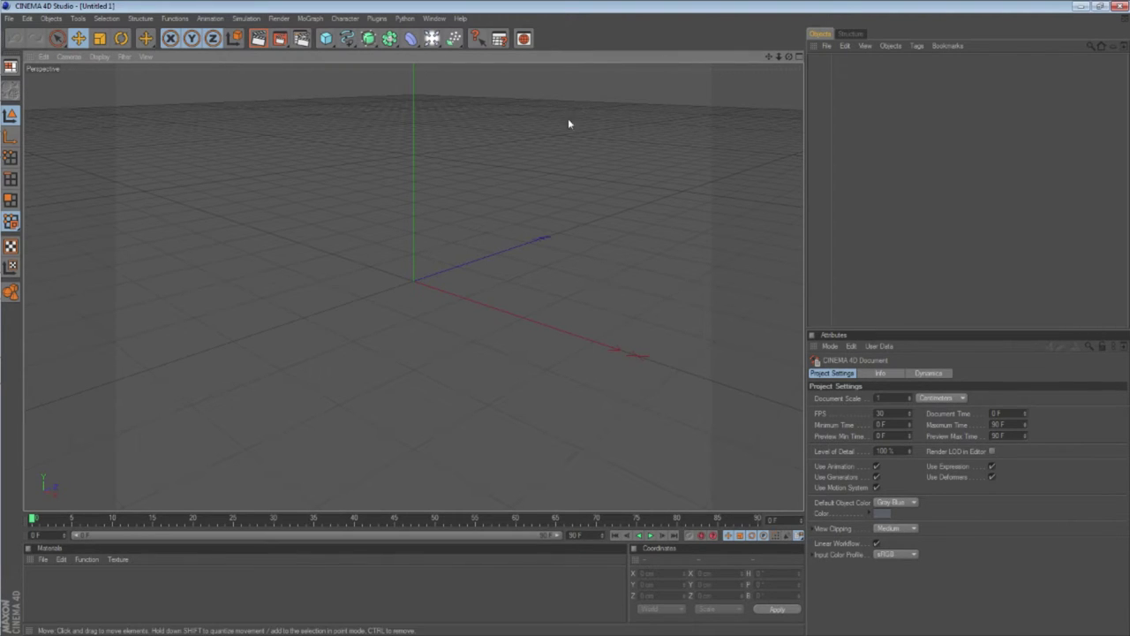
Step: Start merging an object file and browse to the Desktop folder Locust Elite, AVAVAVAVA, Cog
left_click(826, 45)
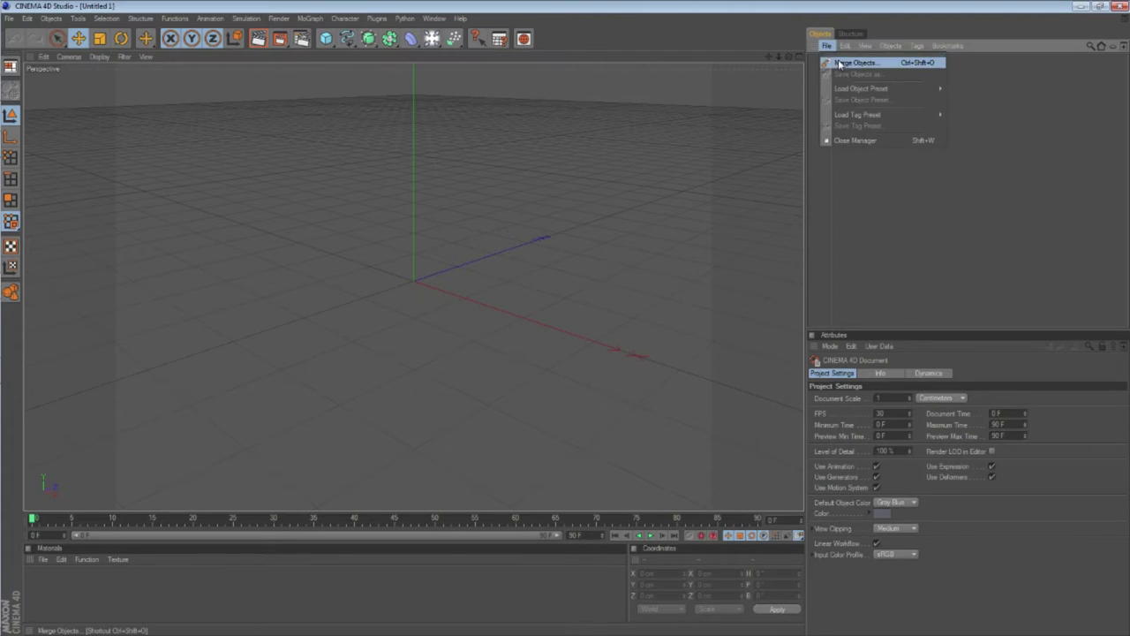
left_click(844, 61)
left_click(58, 108)
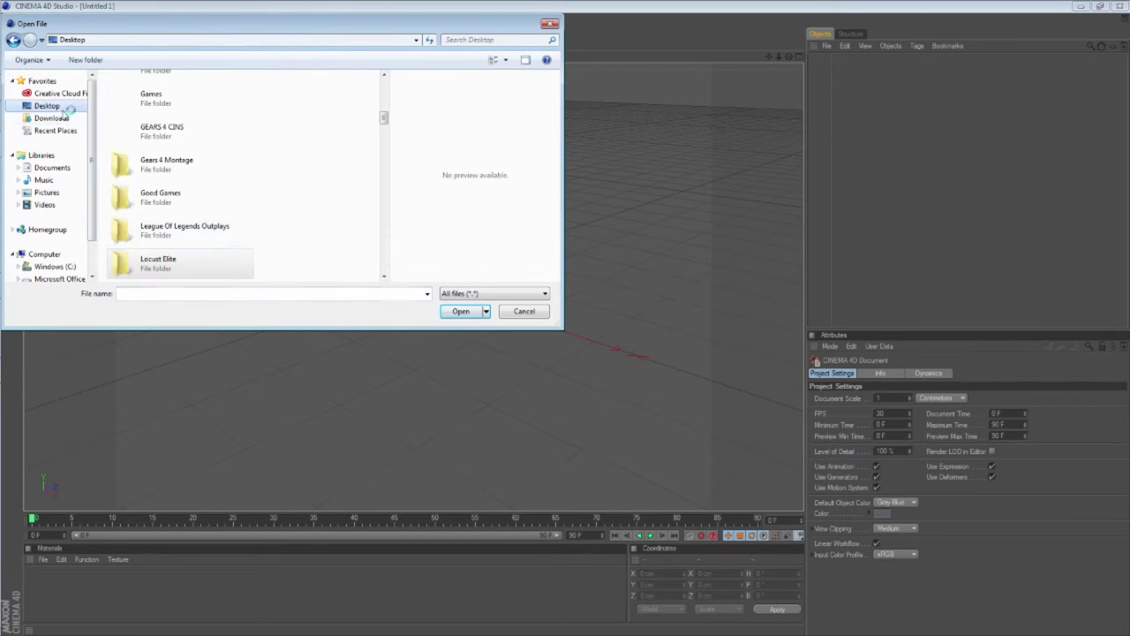
double_click(154, 261)
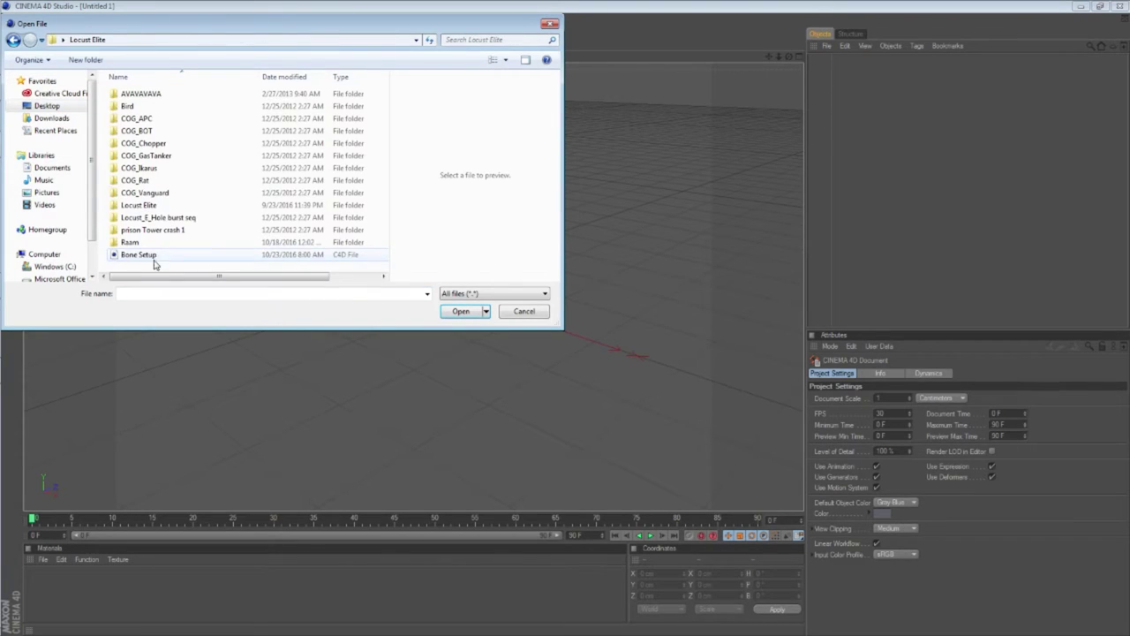
left_click(156, 96)
double_click(156, 97)
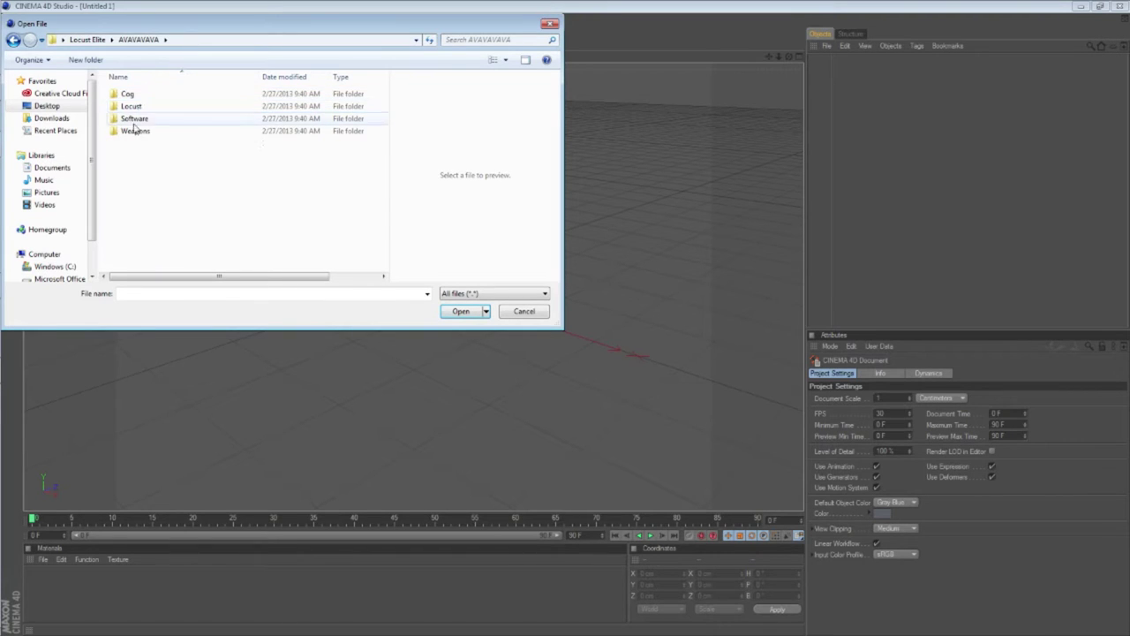
left_click(137, 97)
double_click(137, 95)
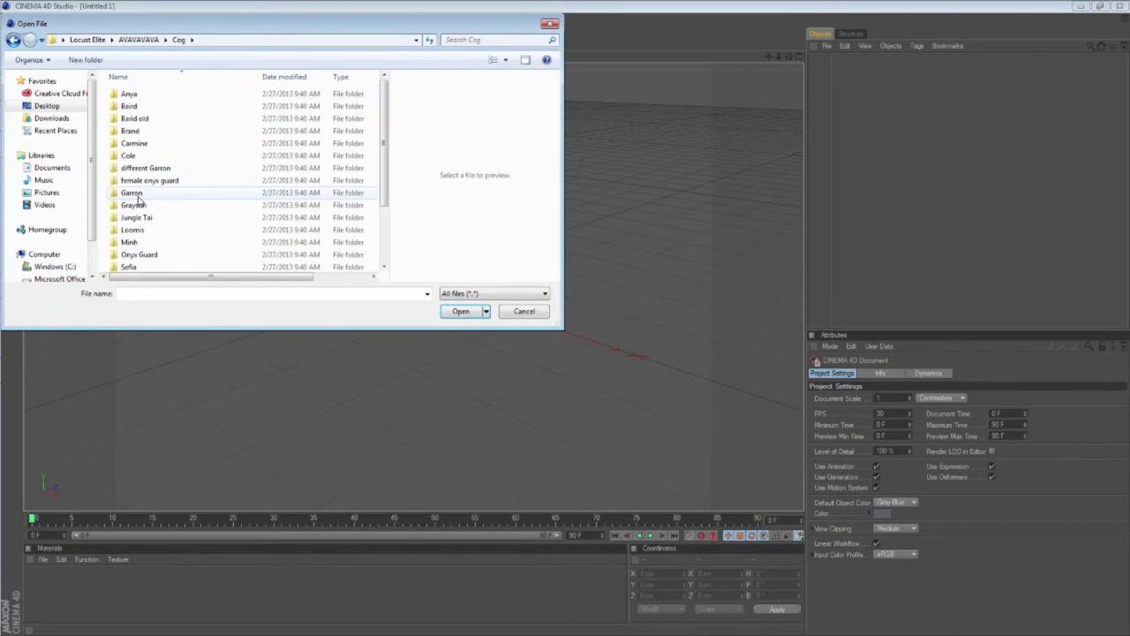
Step: Import the character mesh from the Minh folder's SkeletalMesh3 subfolder, accepting the Wavefront import settings
left_click(139, 247)
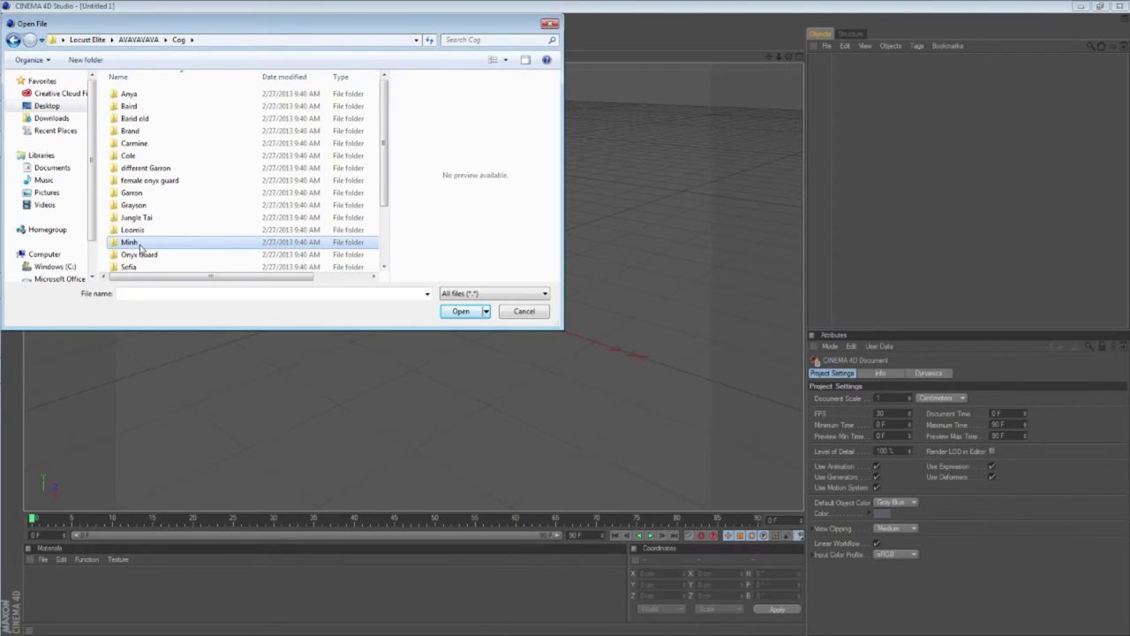
double_click(140, 244)
double_click(139, 106)
left_click(137, 106)
left_click(463, 310)
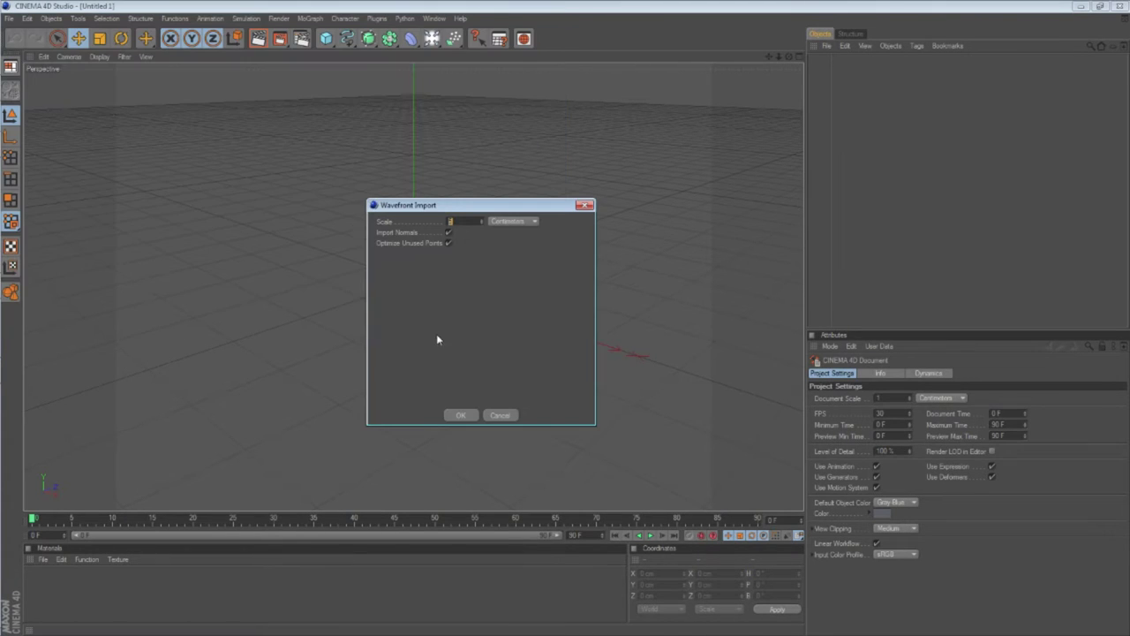
left_click(458, 418)
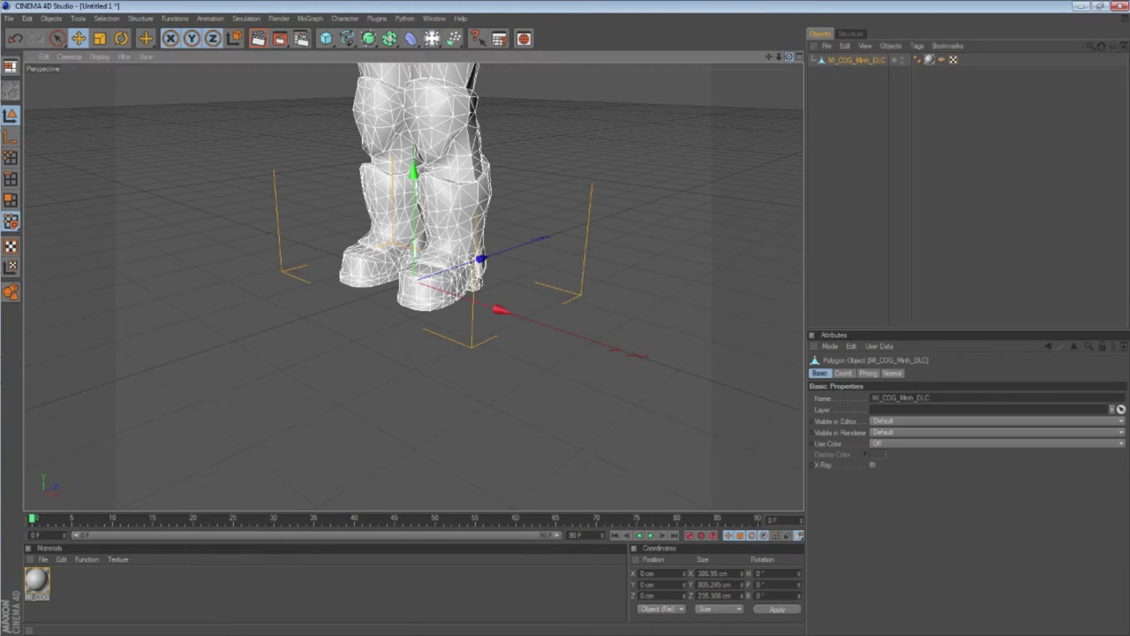
Step: Edit the imported character's material and browse for its Color texture in the Cog, Minh, Texture2D folder
left_click_drag(769, 57, 775, 252)
scroll(599, 180, "down", 5)
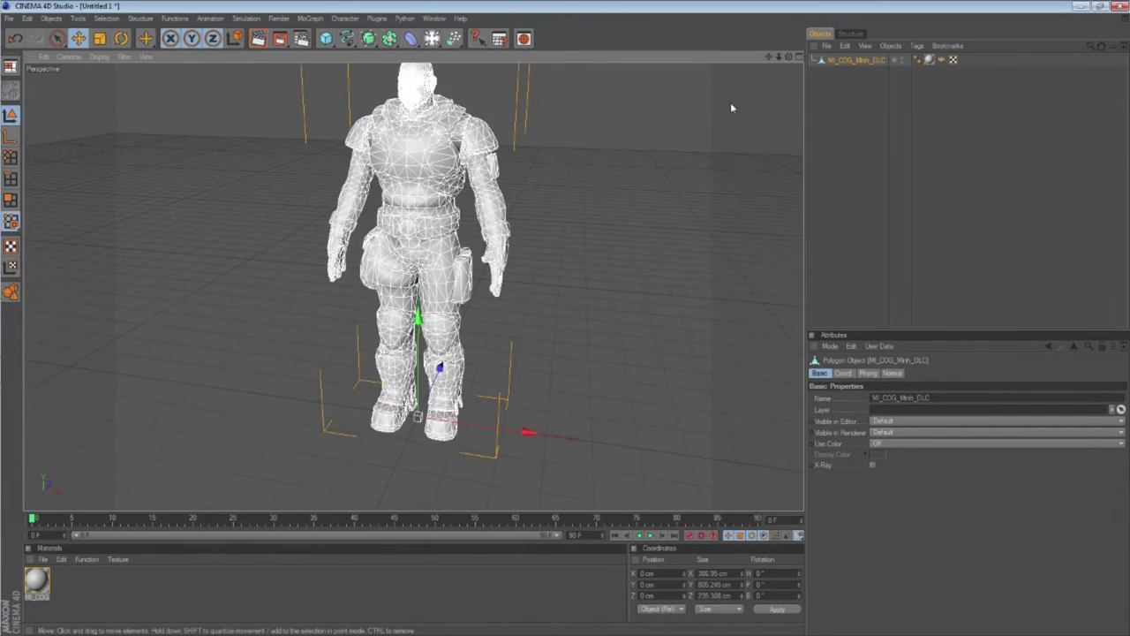
left_click_drag(769, 57, 755, 109)
scroll(647, 262, "up", 2)
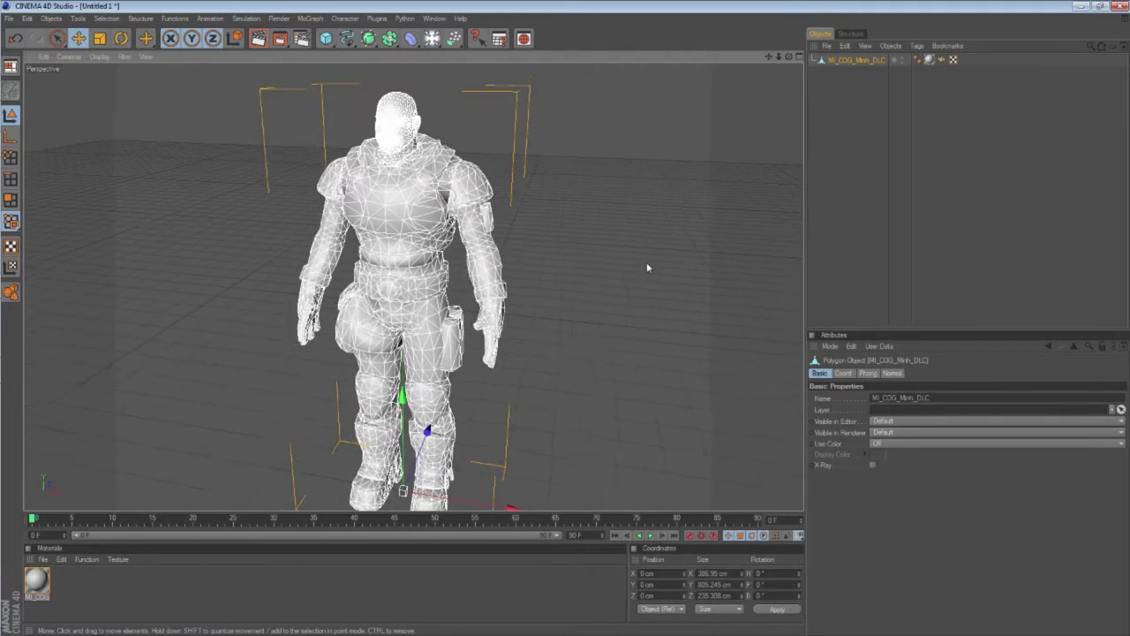
scroll(521, 236, "down", 1)
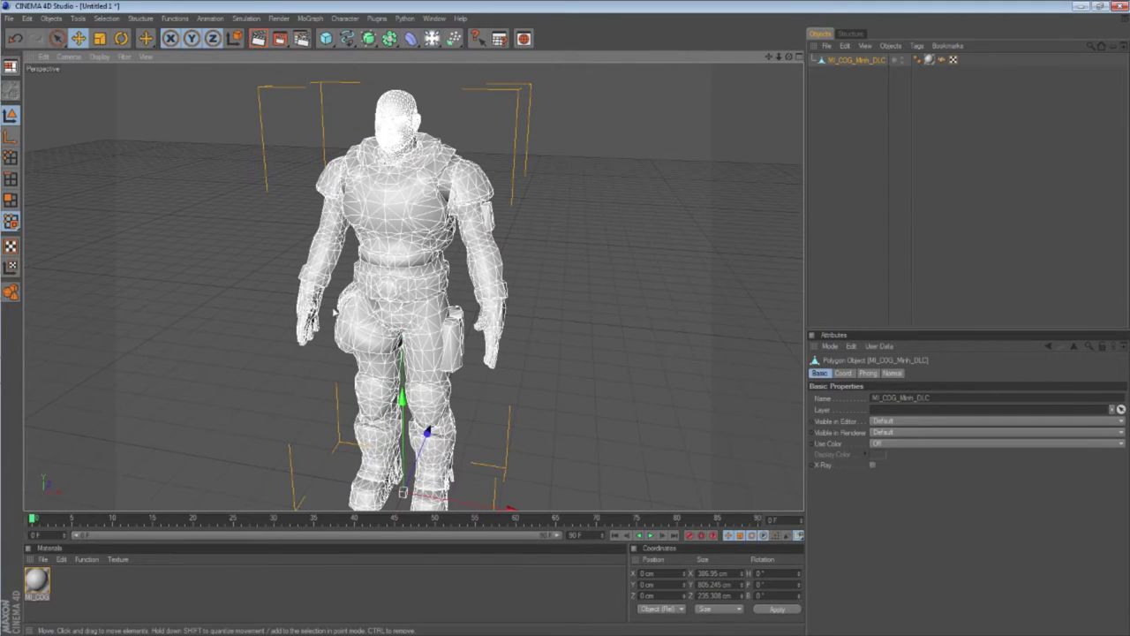
double_click(36, 580)
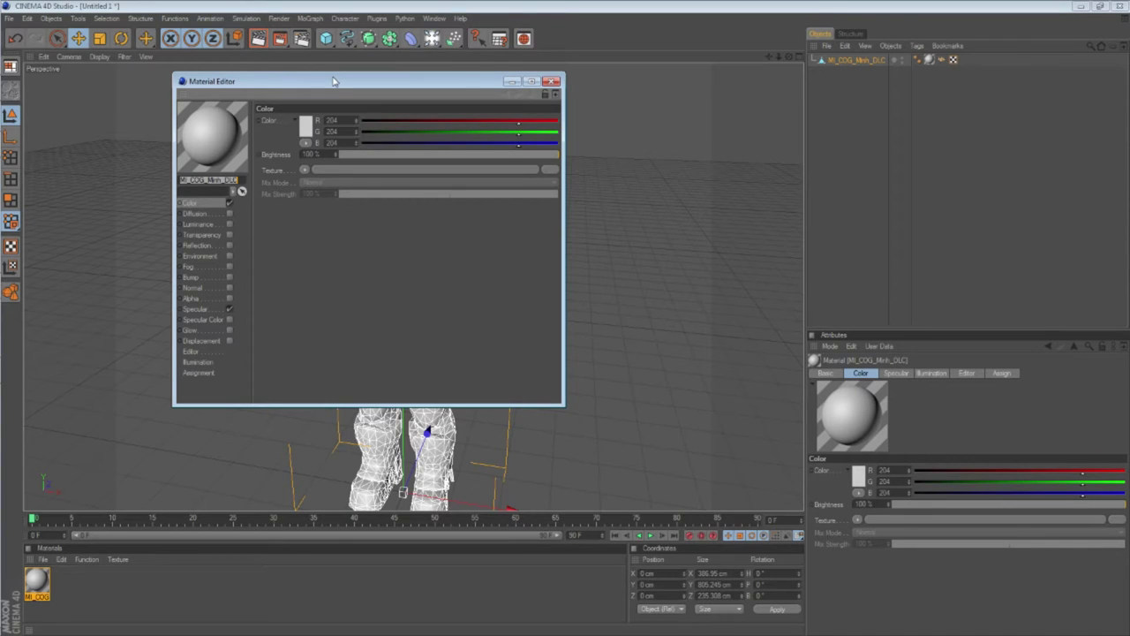
left_click(355, 171)
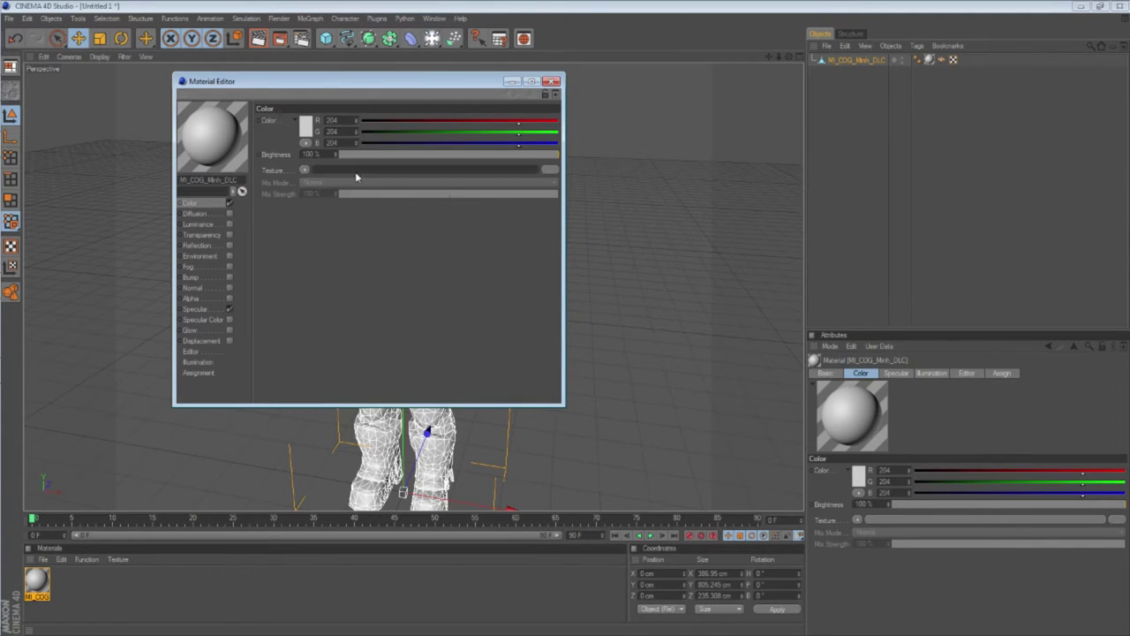
left_click(223, 181)
double_click(320, 332)
double_click(317, 170)
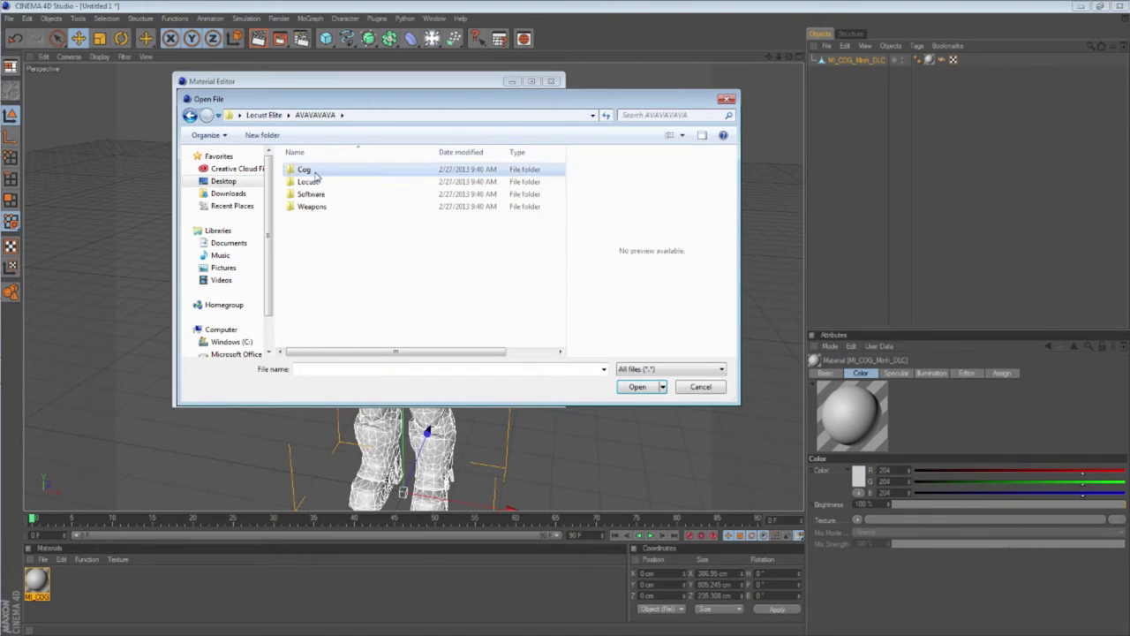
double_click(315, 172)
double_click(320, 319)
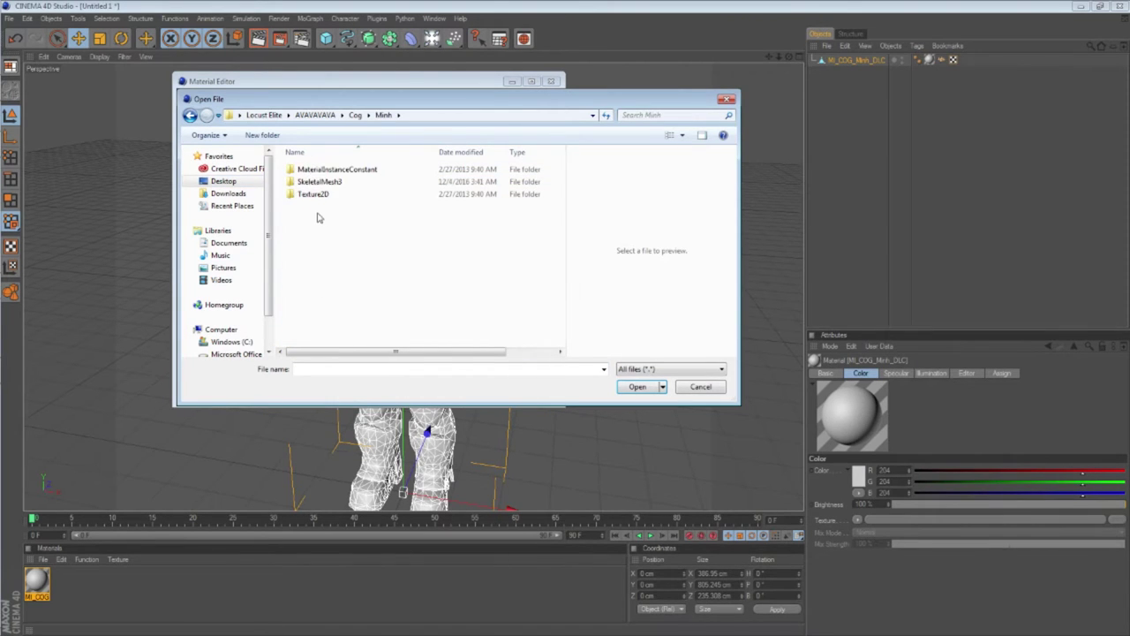
double_click(314, 195)
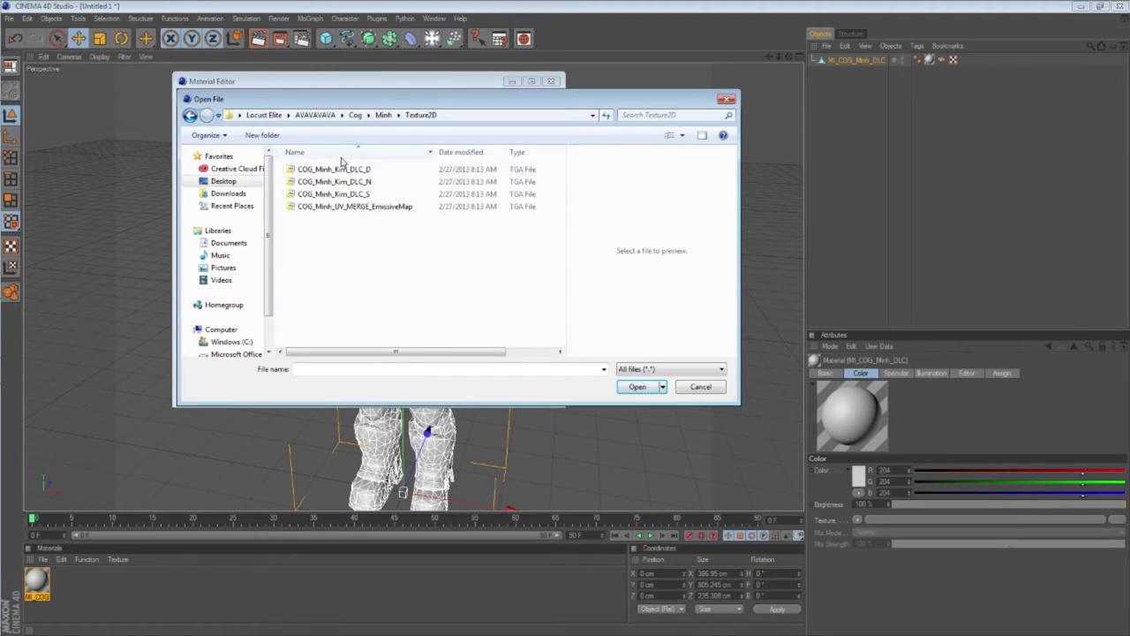
Step: Load COG_Minh_Kim_DLC_D as the material's Color texture without copying it to the document location
left_click_drag(342, 100, 730, 66)
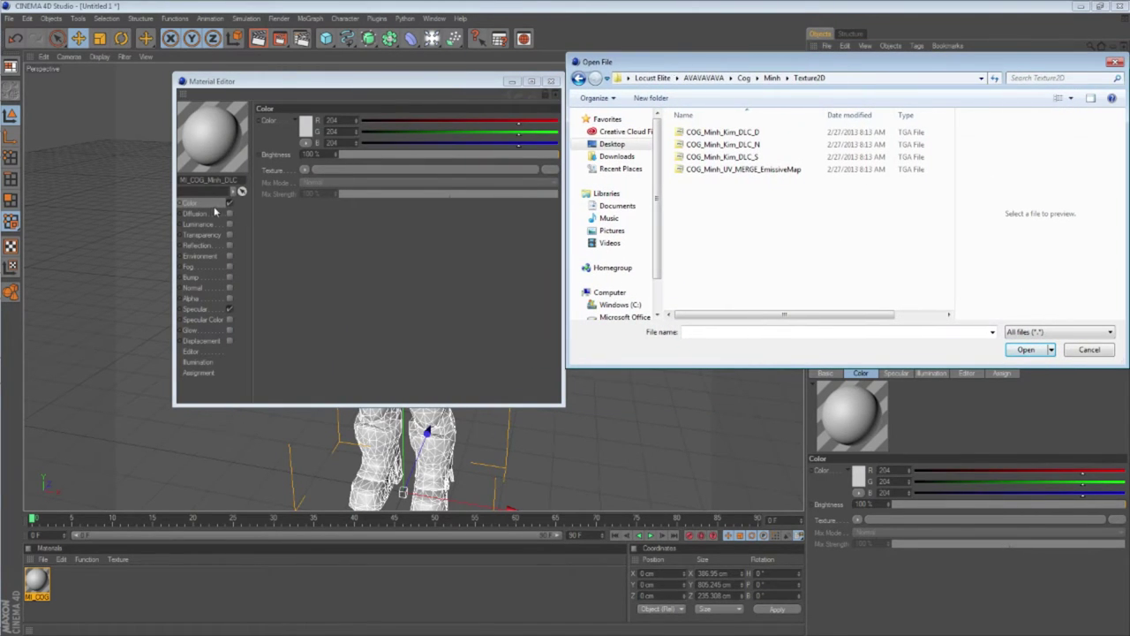
left_click(752, 132)
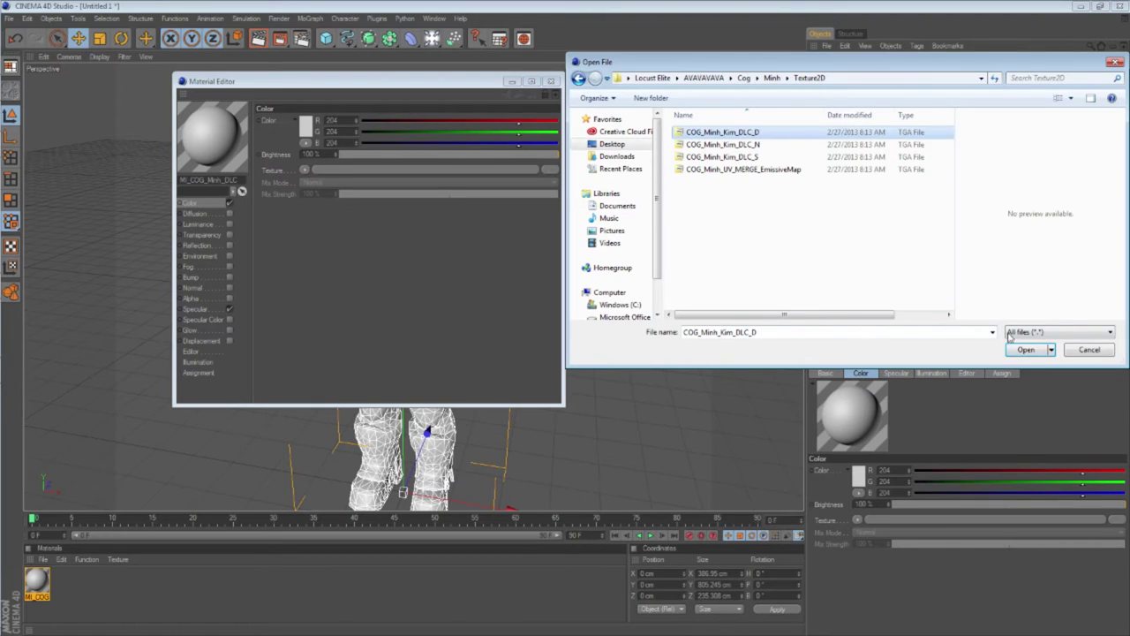
left_click(1022, 347)
left_click(640, 362)
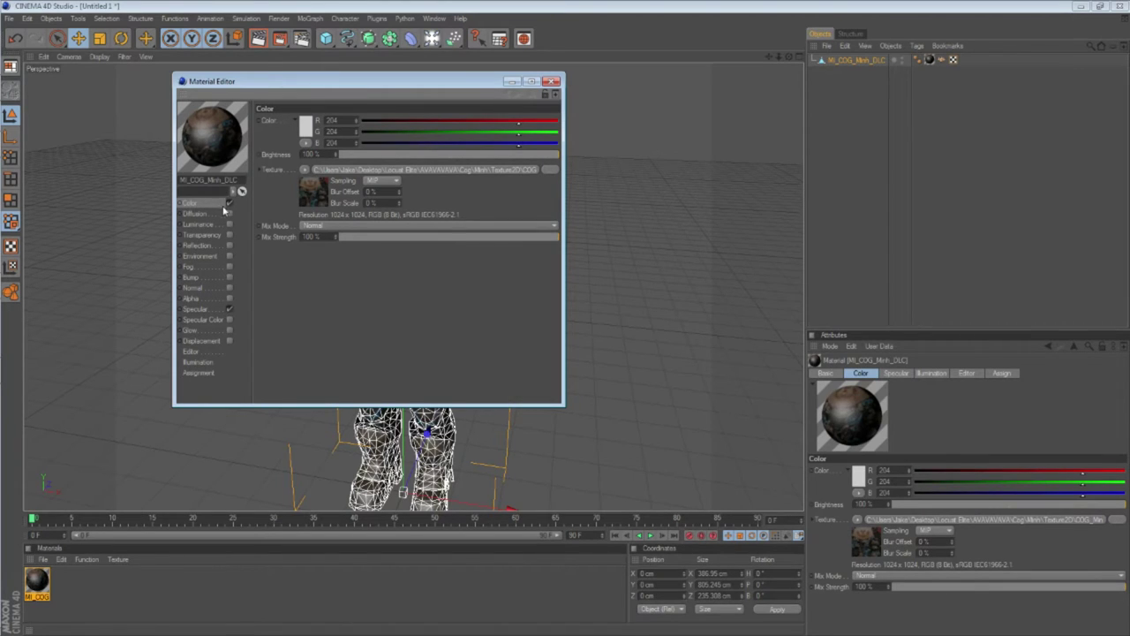
Step: Compare the material with and without its Specular channel, leaving the channel disabled
left_click(229, 310)
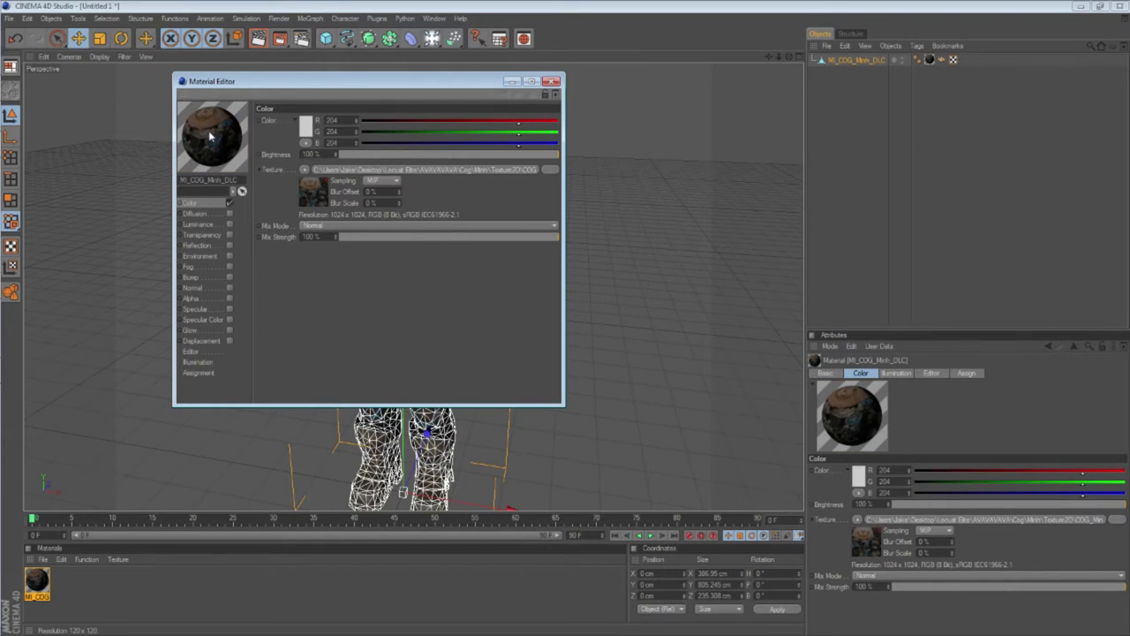
left_click(229, 311)
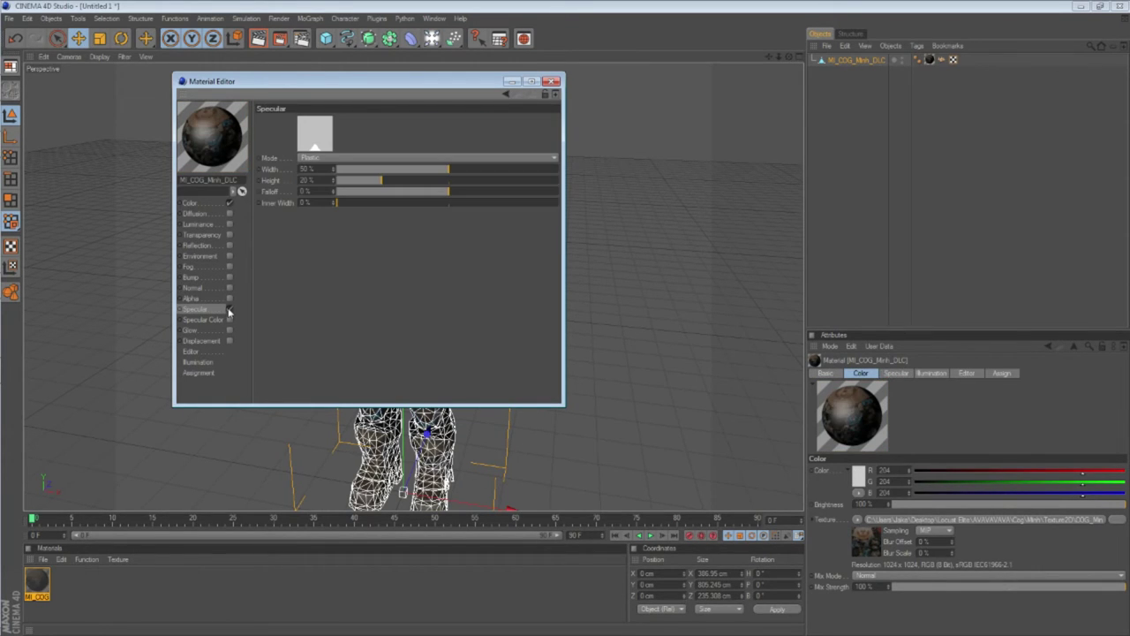
left_click(229, 310)
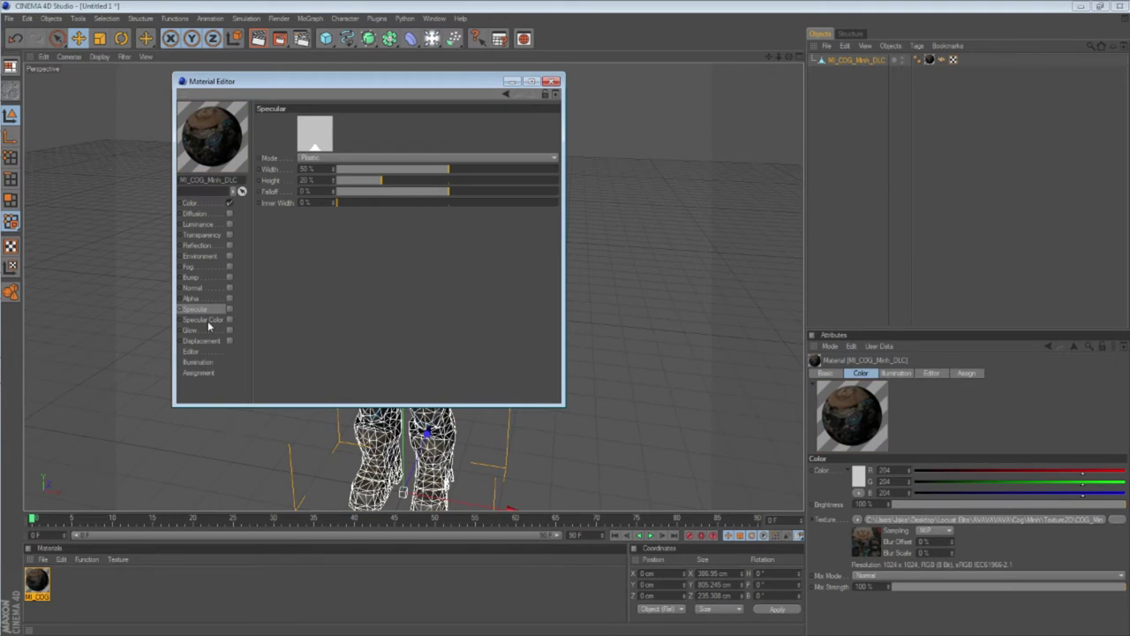
Step: Load COG_Minh_Kim_DLC_S as the Specular Color texture without making a copy, and enable that channel
left_click(209, 322)
left_click(418, 171)
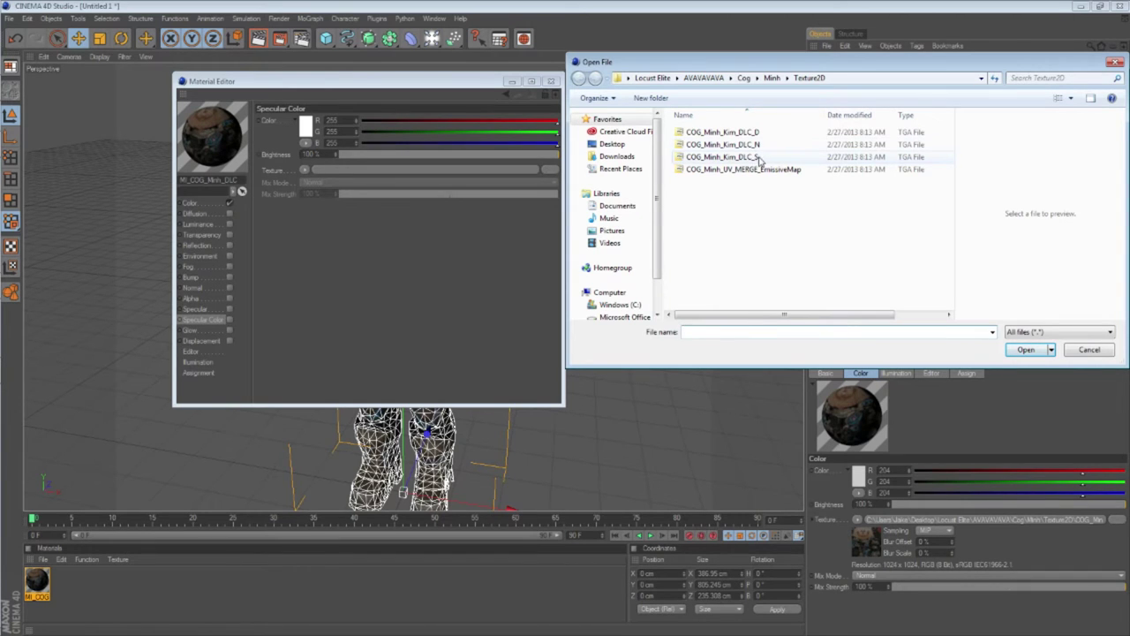
left_click(760, 158)
left_click(1029, 350)
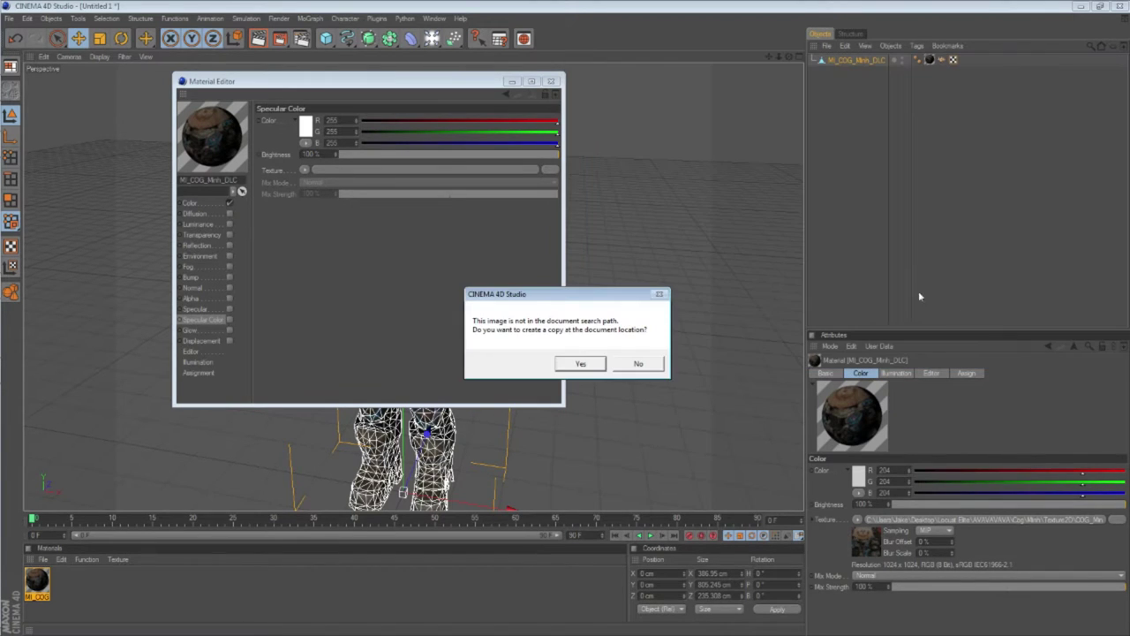
left_click(655, 362)
left_click(229, 319)
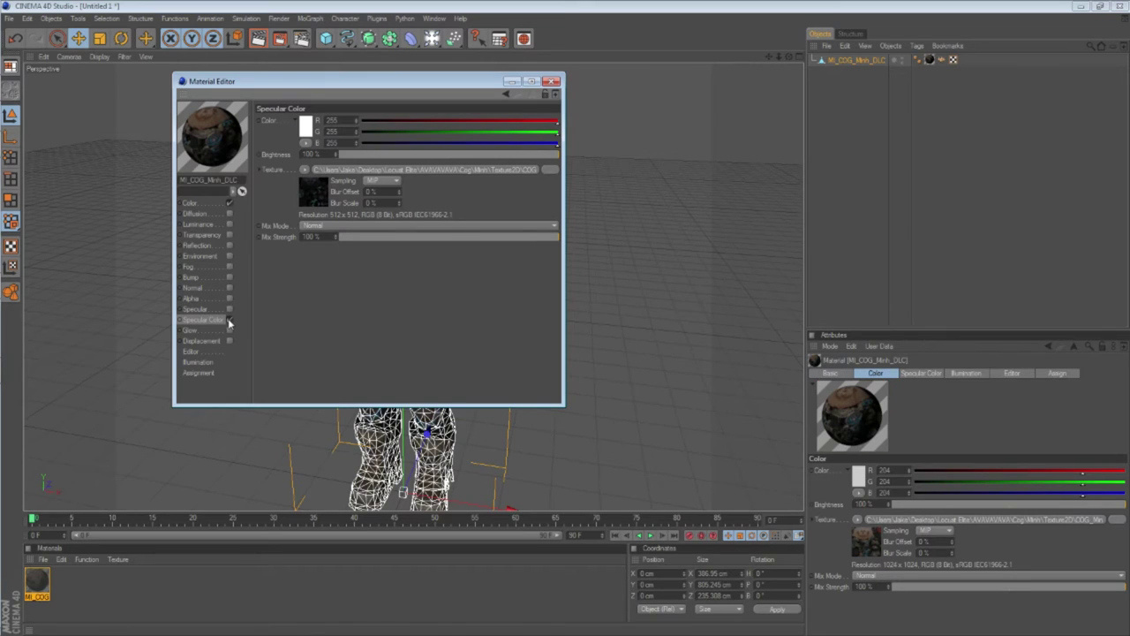
Step: Load COG_Minh_Kim_DLC_N as the Normal channel texture without making a copy, and close the material editor
left_click(199, 287)
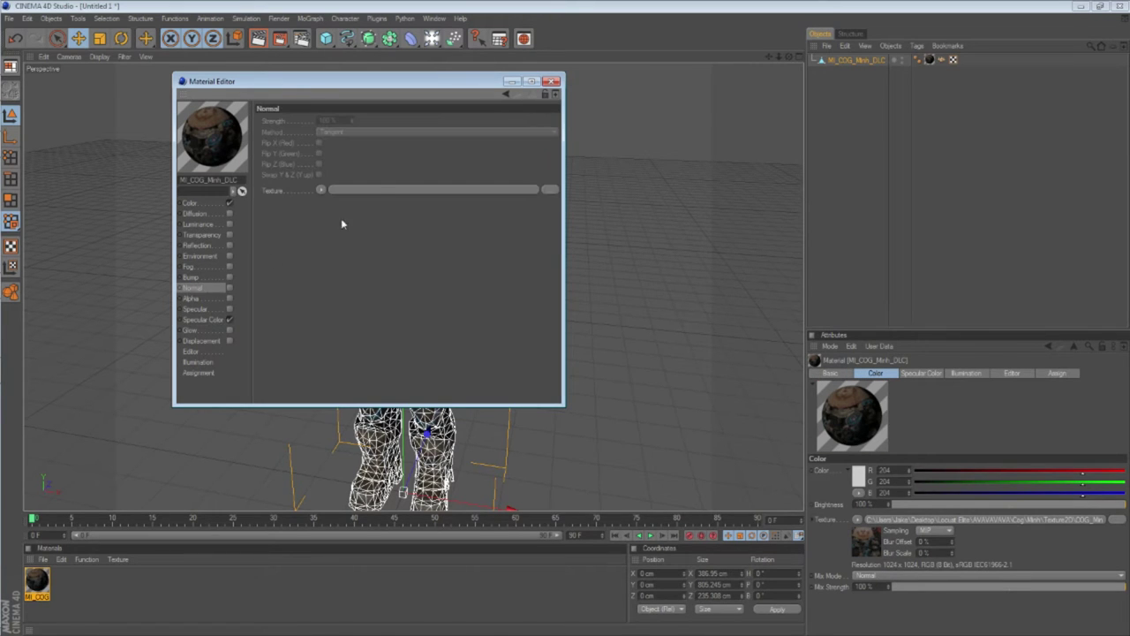
left_click(379, 191)
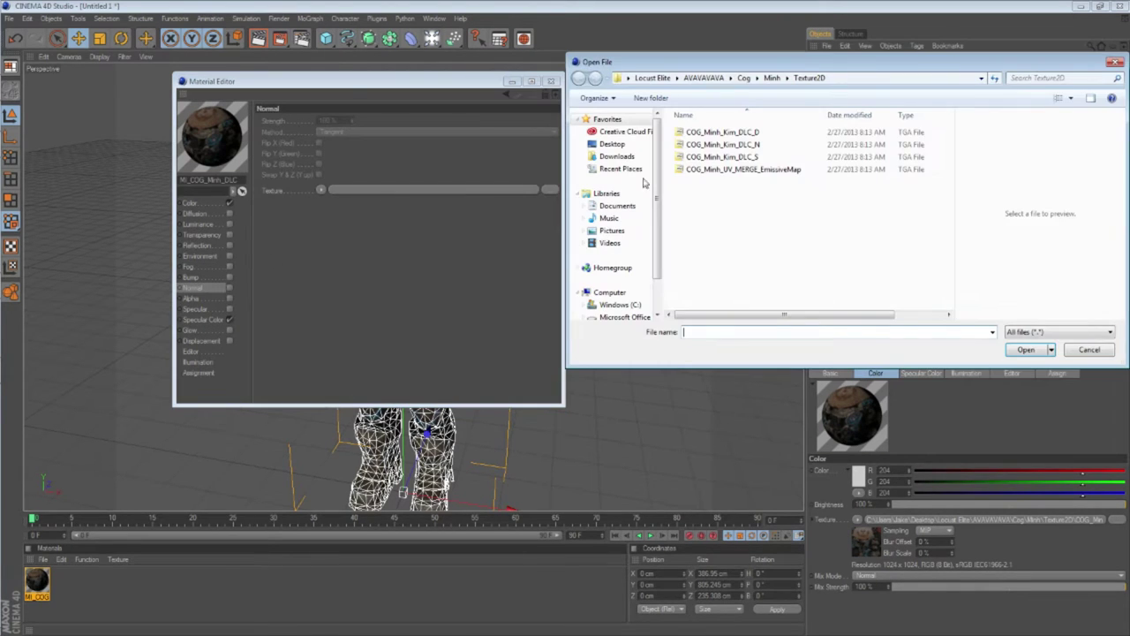
left_click(733, 145)
left_click(1024, 350)
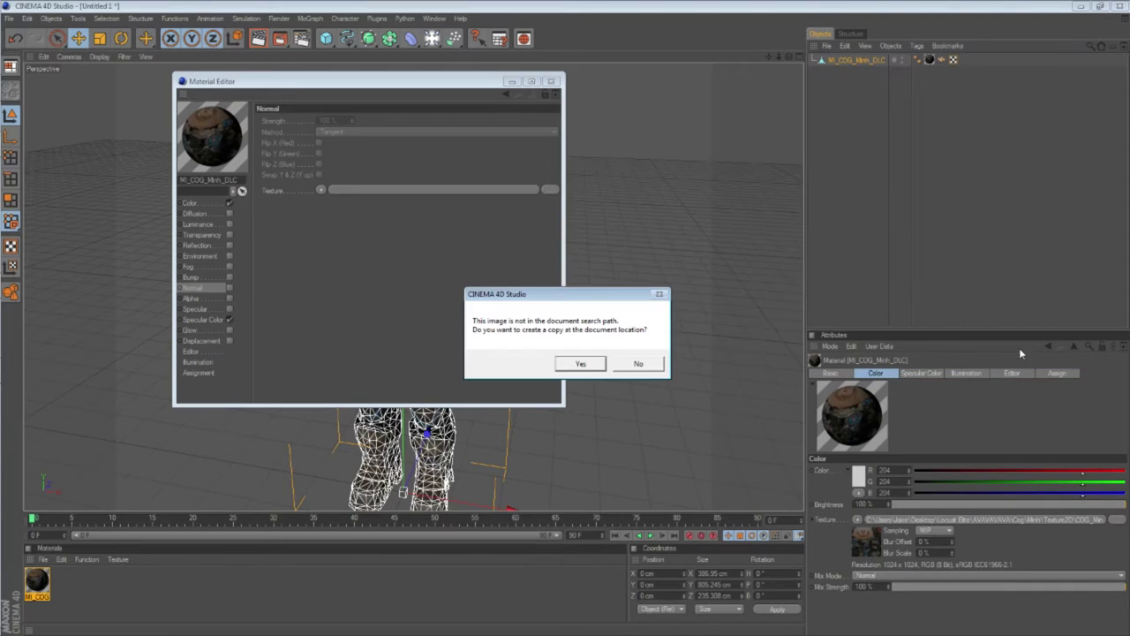
left_click(638, 365)
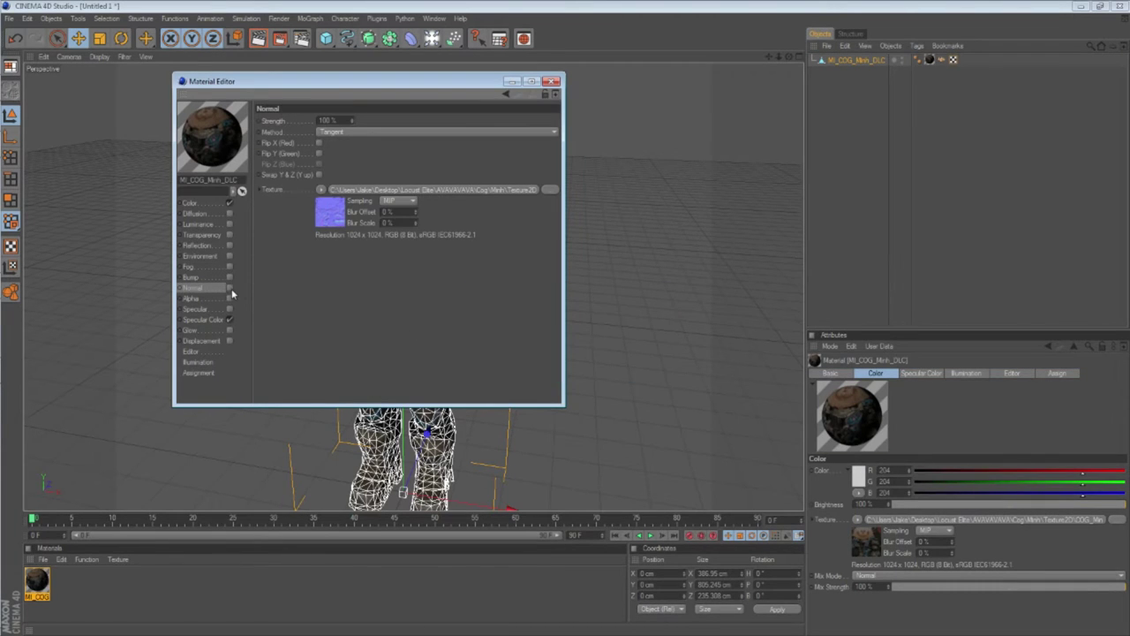
left_click(551, 80)
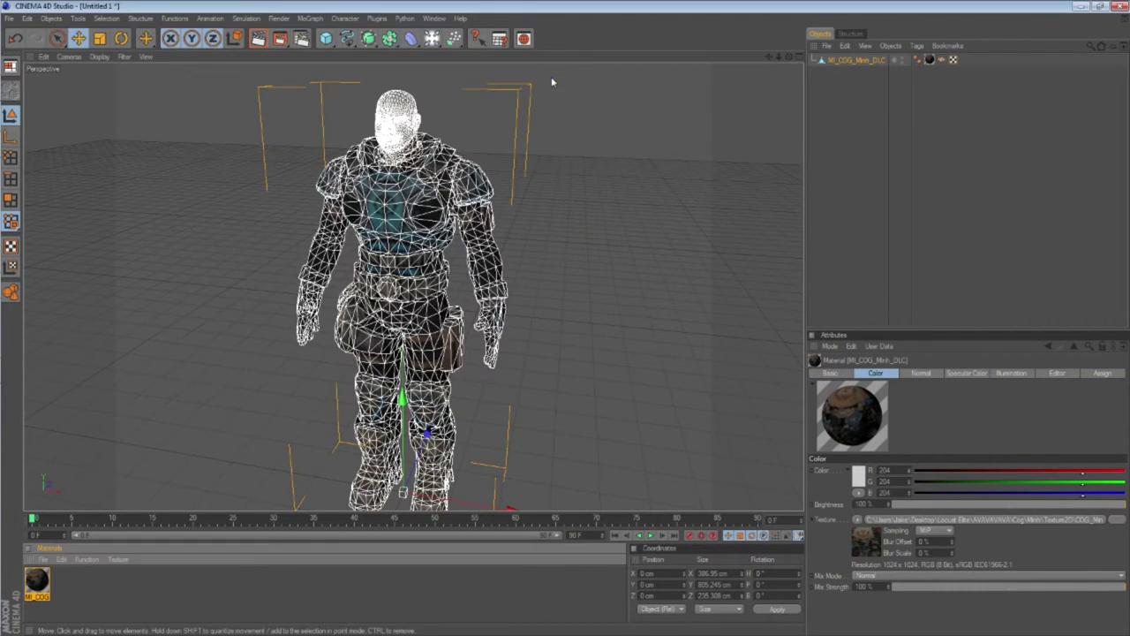
Step: Add the Ambient Occlusion effect to the render settings
left_click(301, 38)
left_click(118, 211)
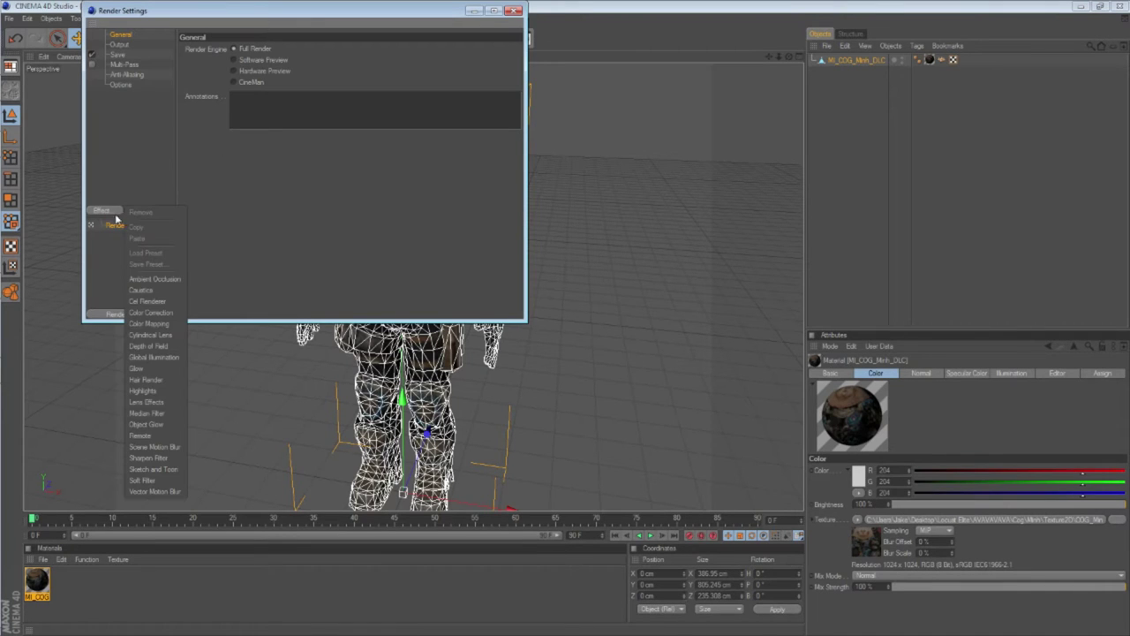
left_click(156, 279)
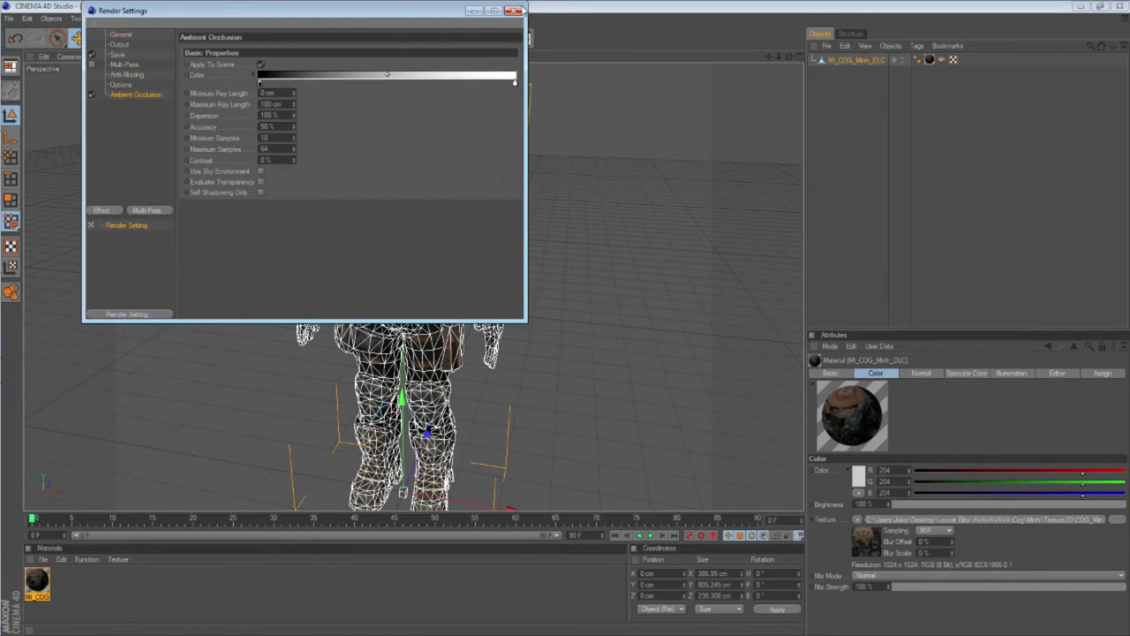
left_click(514, 10)
Step: Render the textured character in the viewport, first from the front and again from behind
scroll(406, 164, "up", 2)
left_click(259, 39)
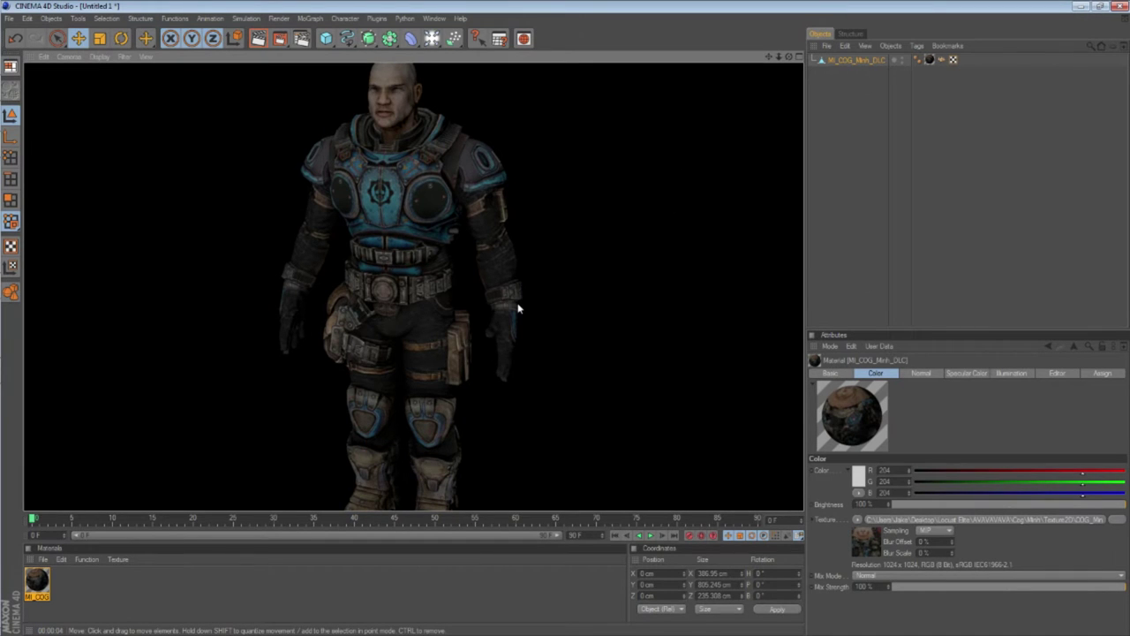
left_click(556, 245)
left_click_drag(789, 56, 1016, 65)
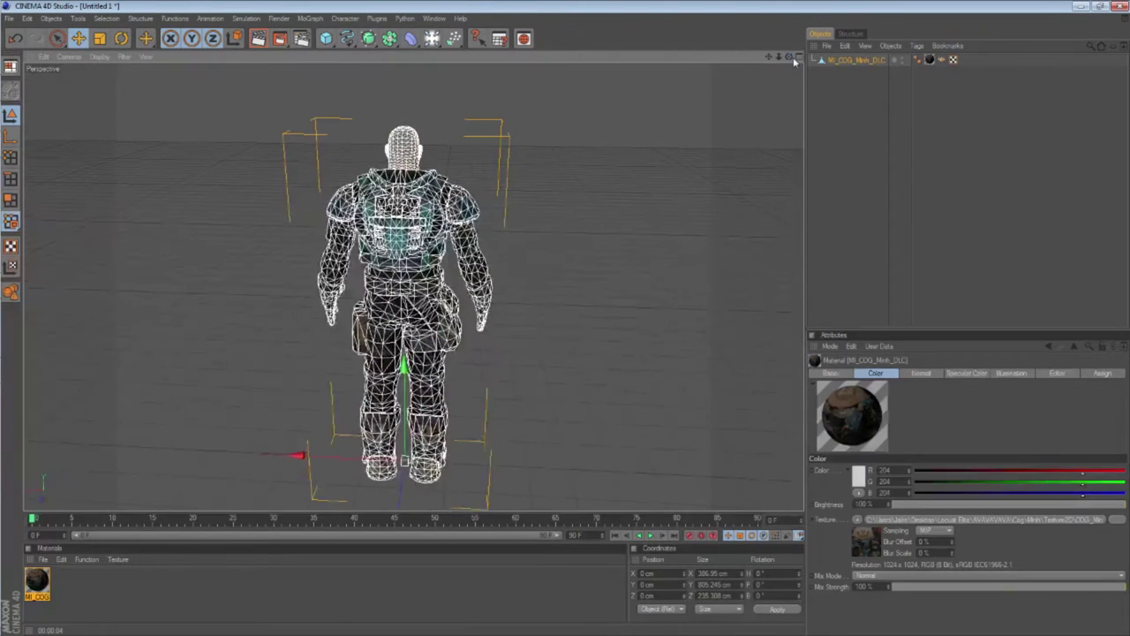
left_click(258, 41)
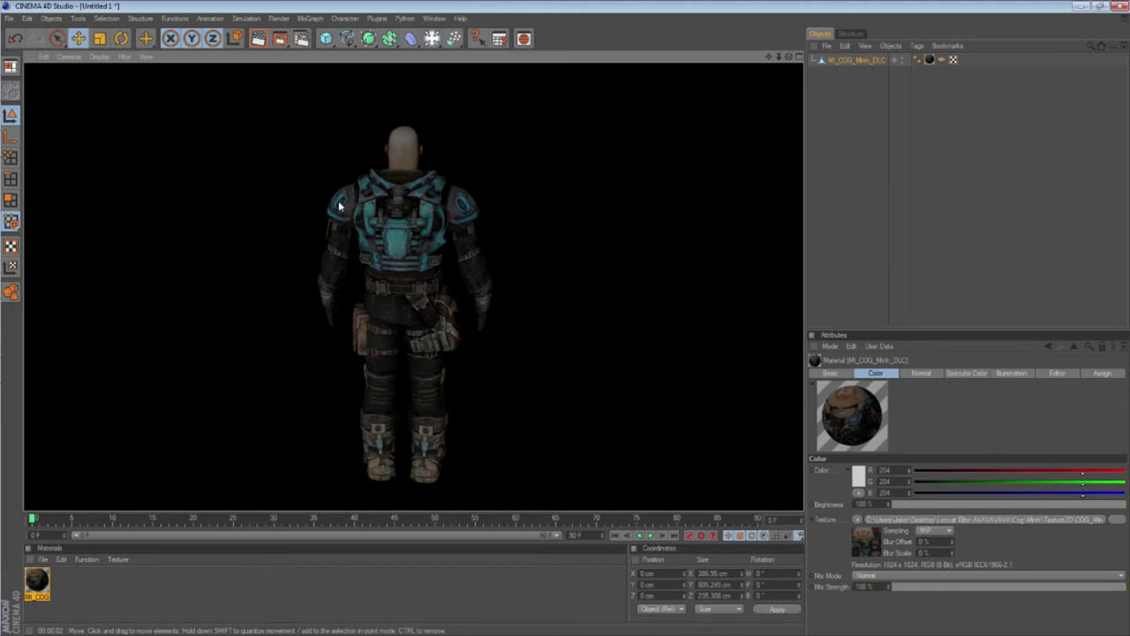
Step: Merge the Bone Setup file from the Locust Elite folder on the Desktop into the scene
left_click_drag(790, 57, 845, 56)
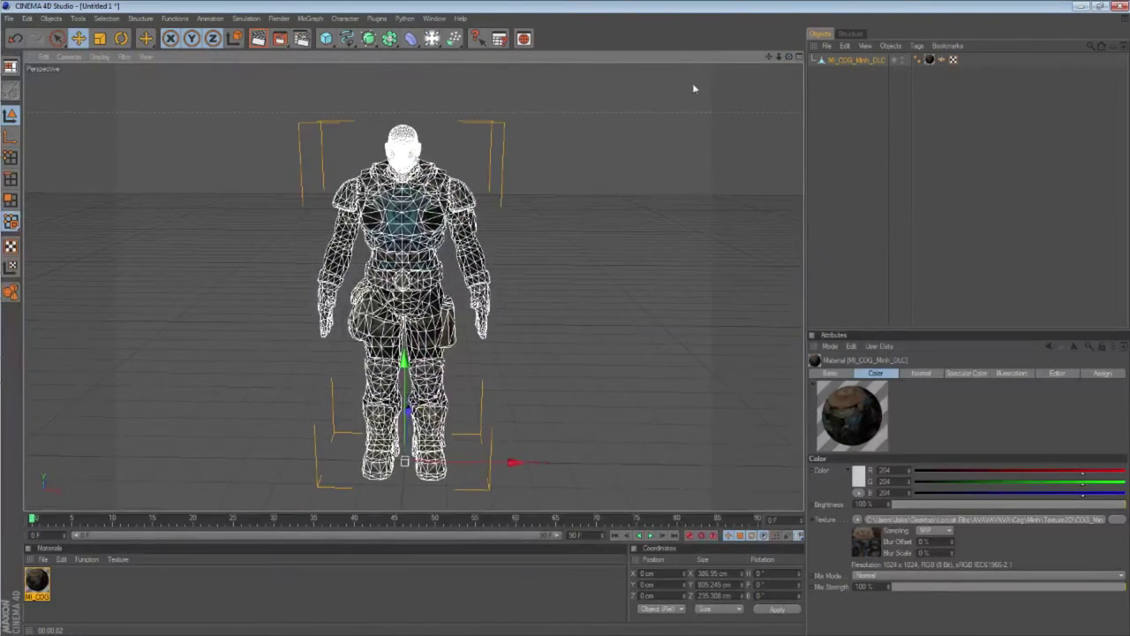
left_click(570, 130)
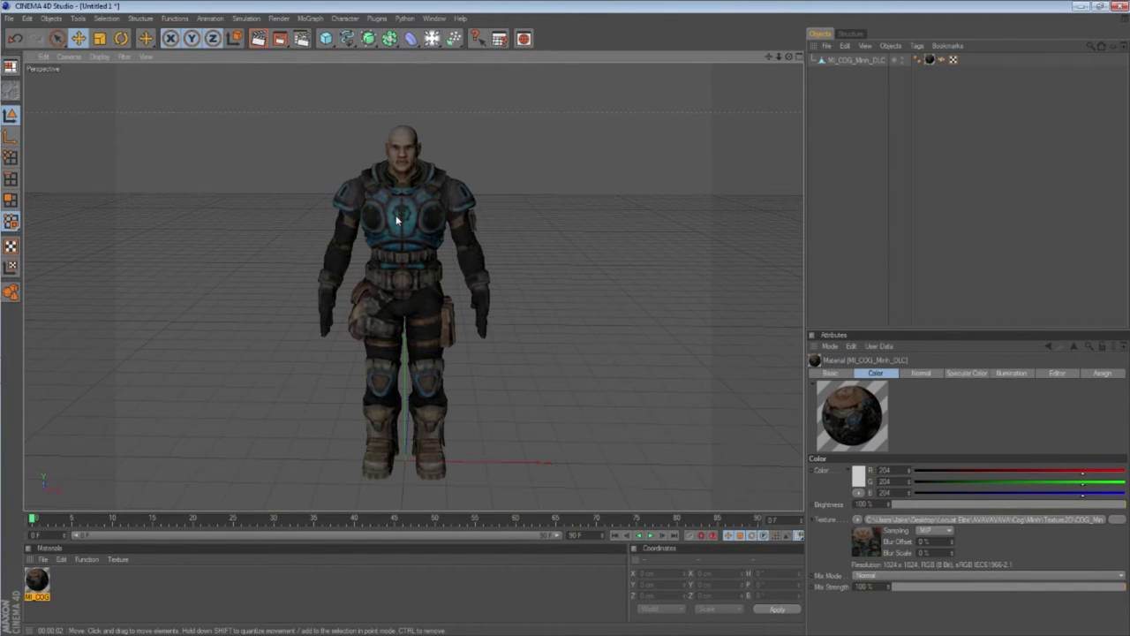
left_click(827, 45)
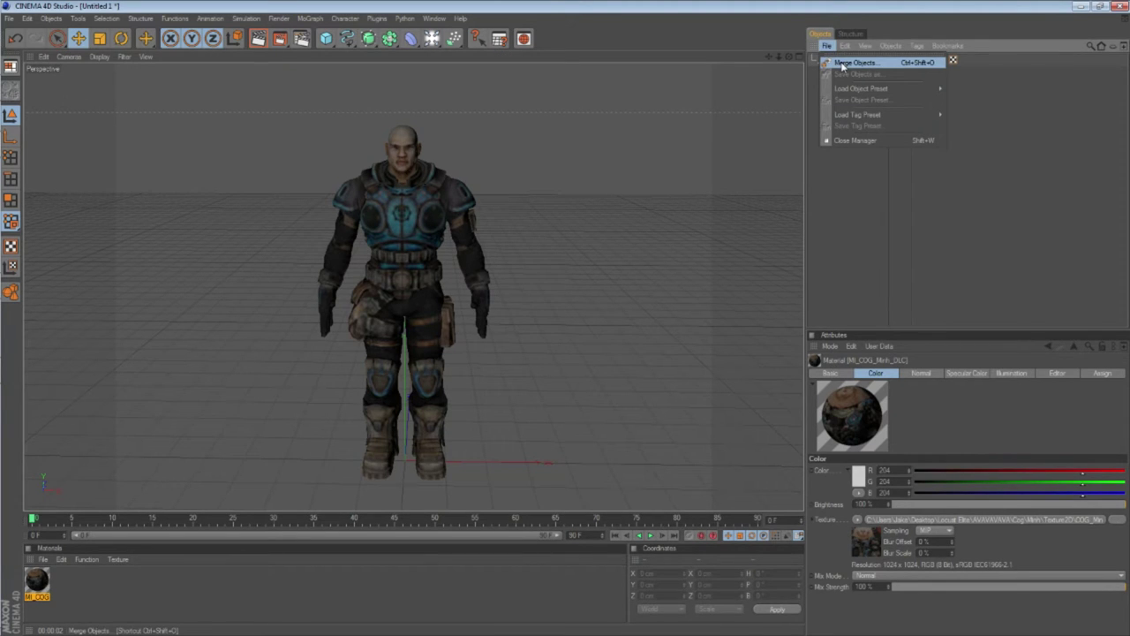
left_click(841, 64)
left_click(46, 105)
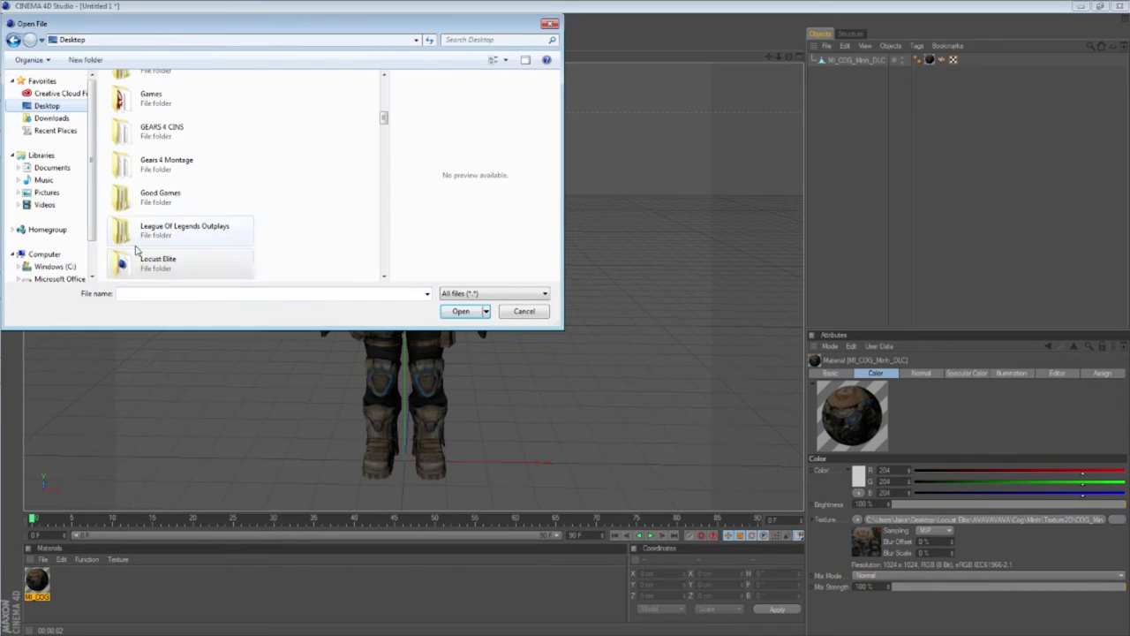
double_click(145, 262)
left_click(149, 256)
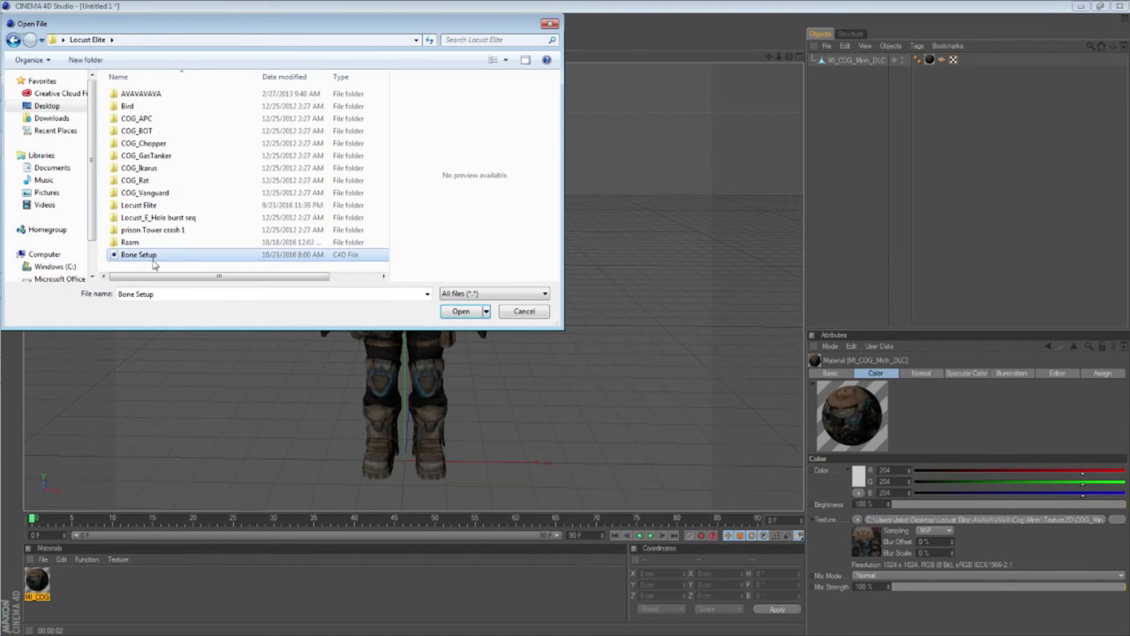
left_click(461, 311)
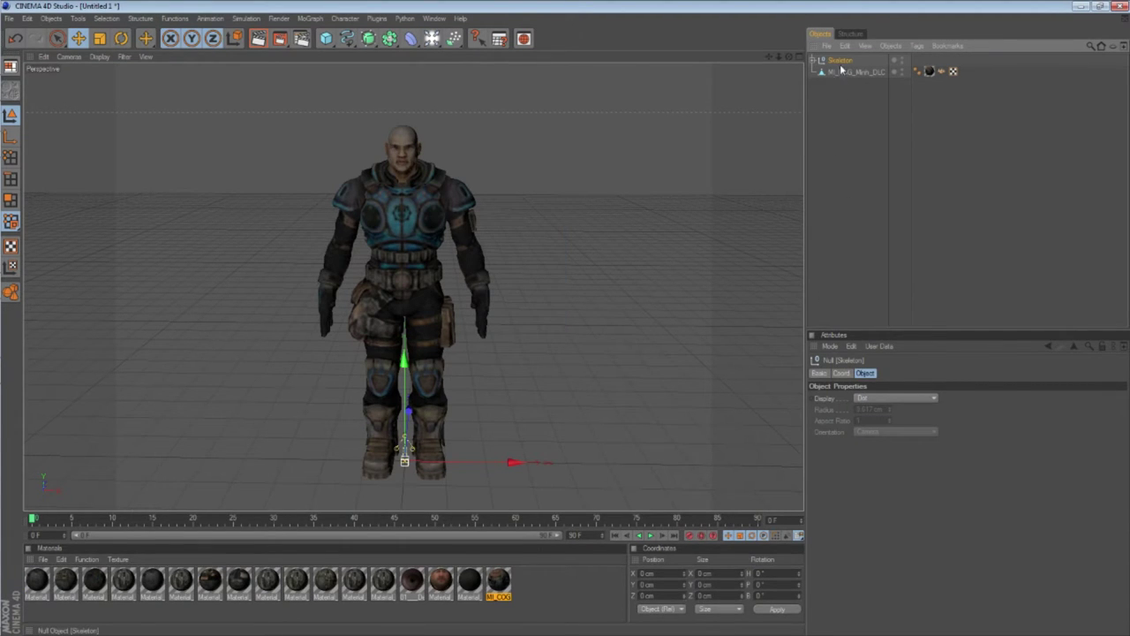
Step: Scale the imported Skeleton to 11.5 on the X, Y and Z axes
left_click(843, 374)
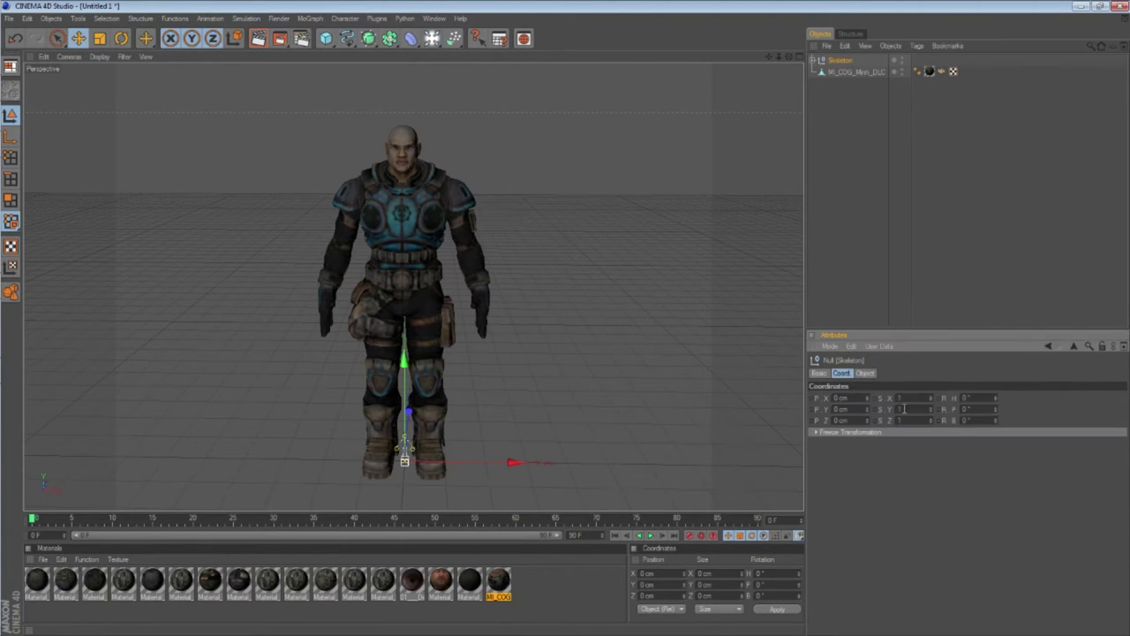
left_click_drag(905, 398, 881, 400)
key("Return")
left_click_drag(913, 408, 887, 414)
type("11.5")
key("Return")
left_click(911, 421)
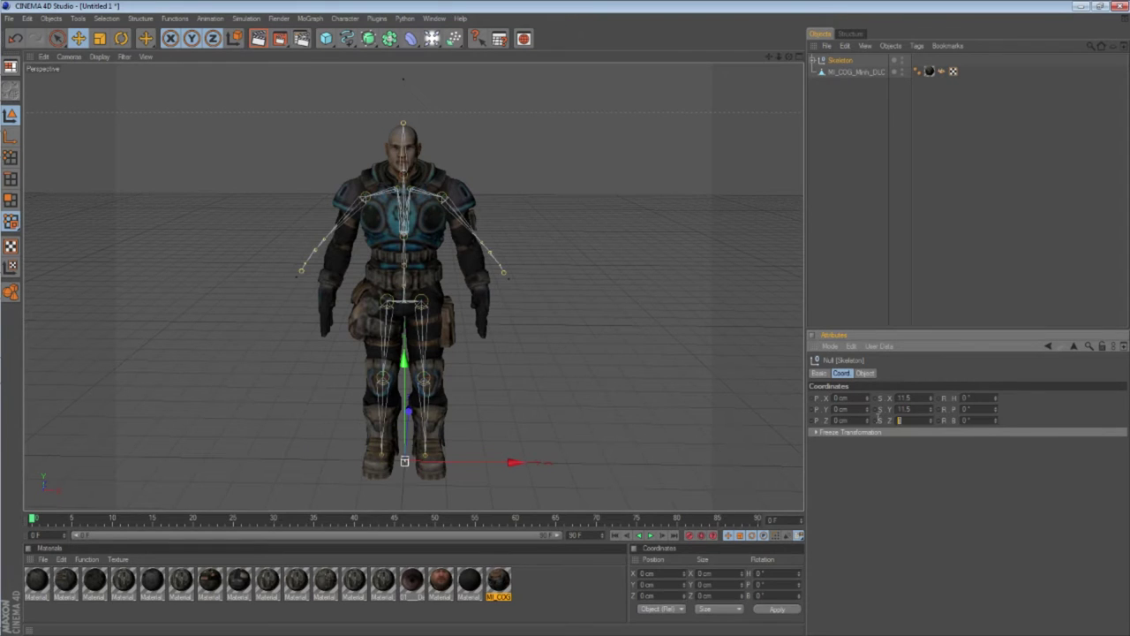
type("11.5")
key("Return")
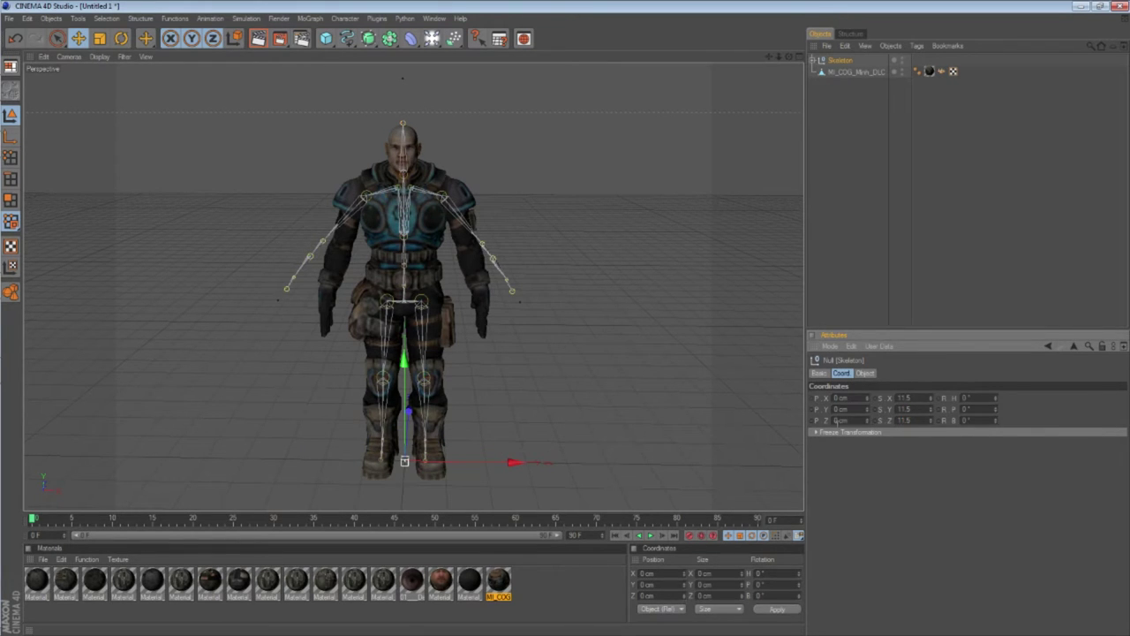
Step: Expand the Skeleton hierarchy and examine its spine, neck and right arm joints against the character
left_click_drag(789, 57, 867, 79)
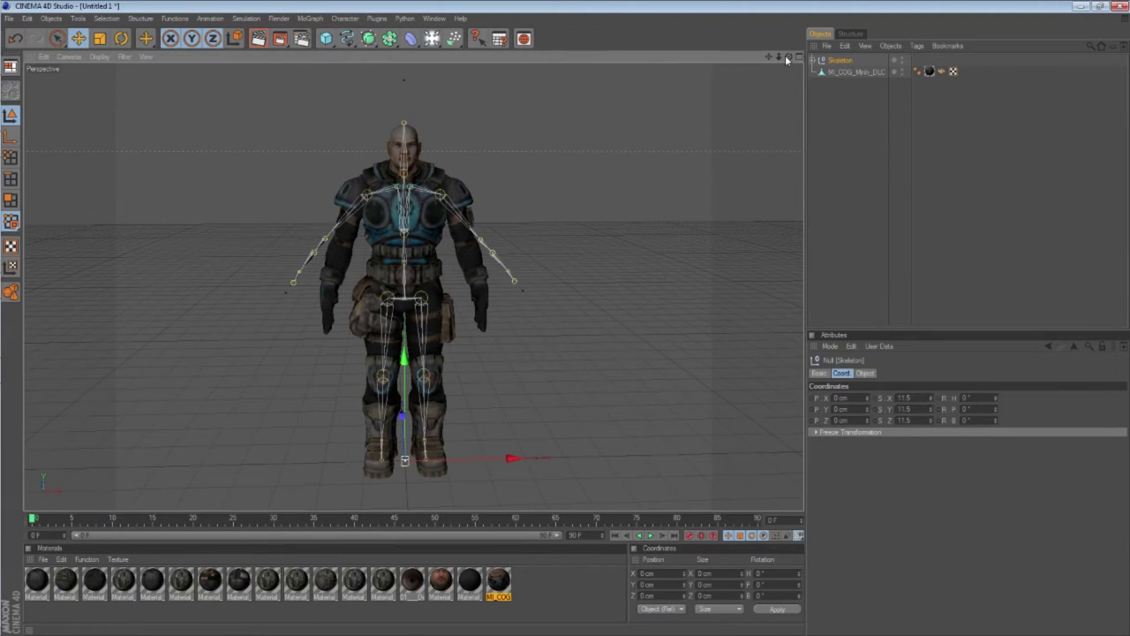
left_click(814, 61)
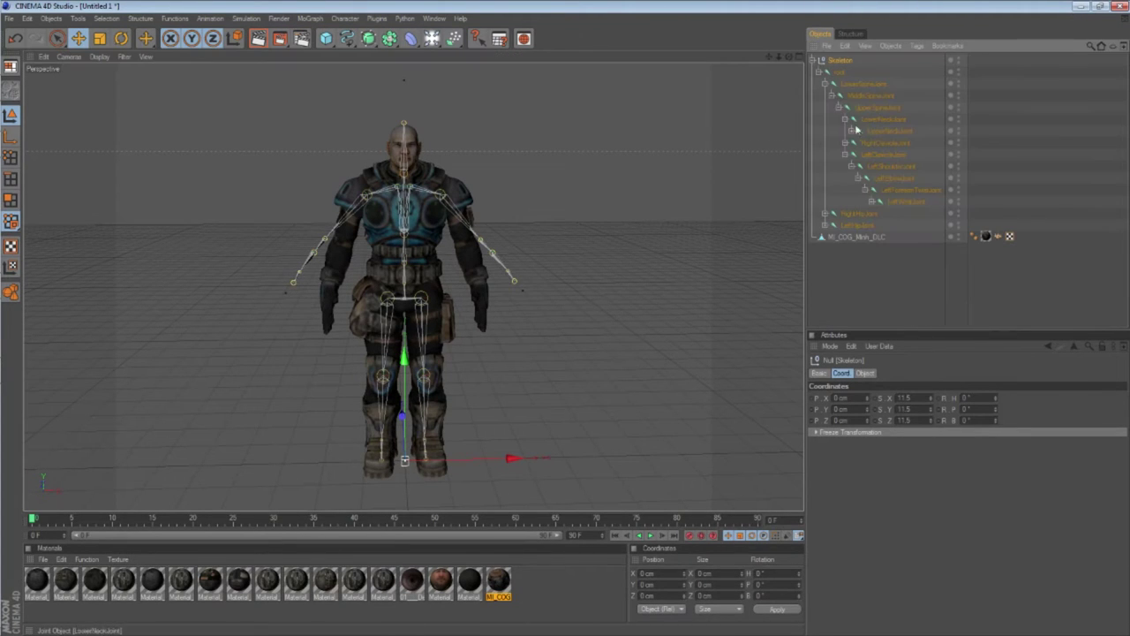
left_click(854, 85)
left_click(866, 95)
left_click(869, 106)
left_click(888, 131)
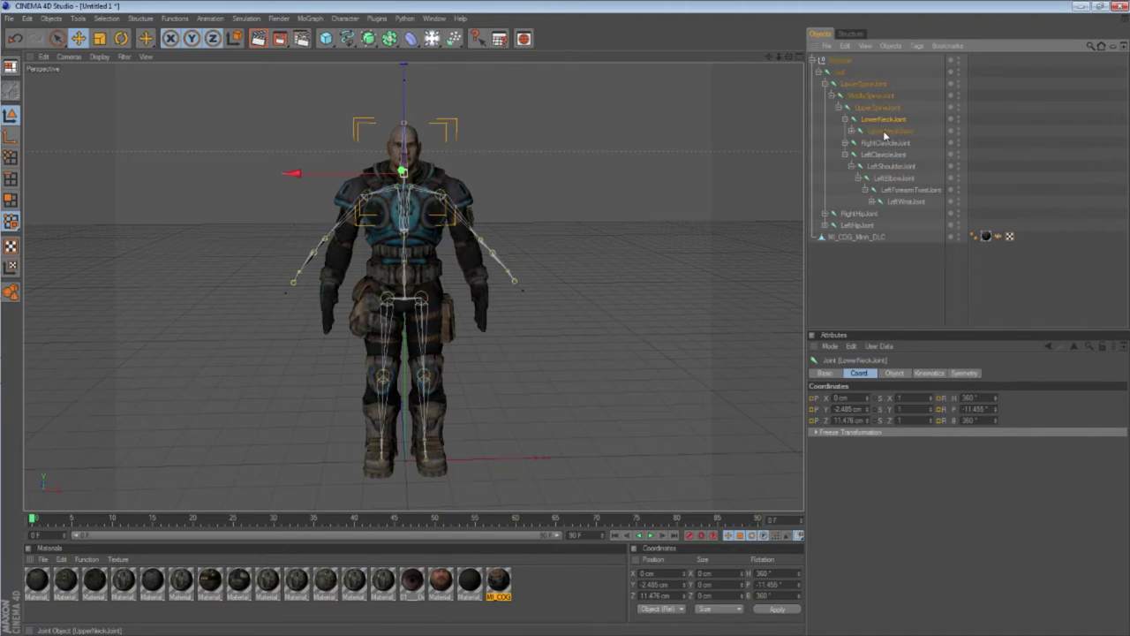
left_click(846, 143)
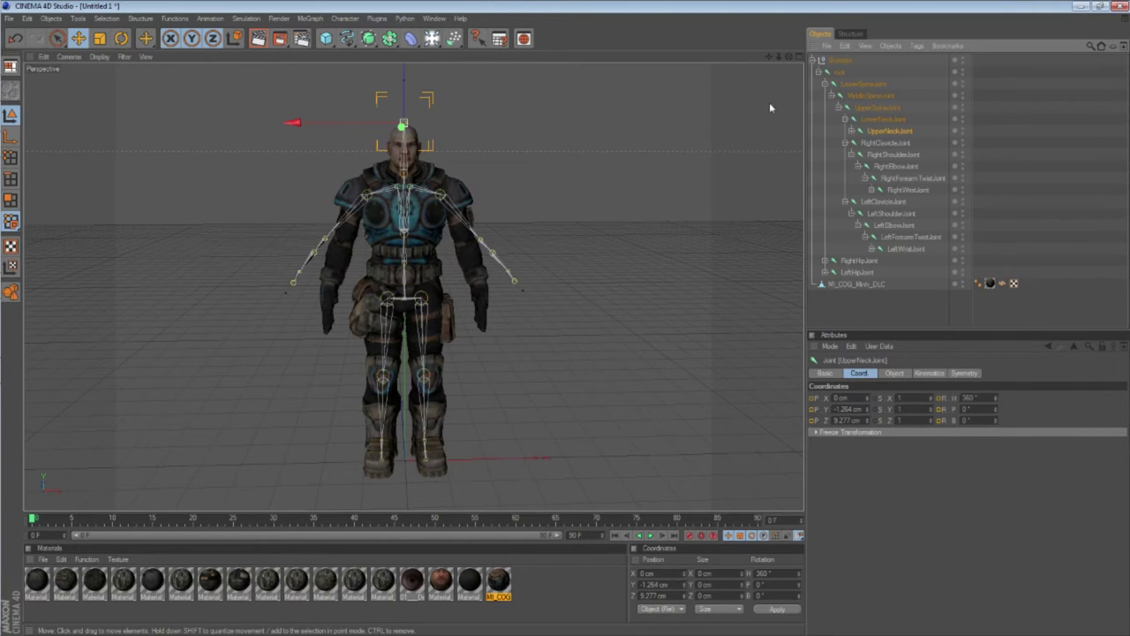
Step: Collapse the Skeleton hierarchy and apply a Phong tag to the MI_COG_Minh_DLC mesh
left_click(813, 60)
left_click(841, 74)
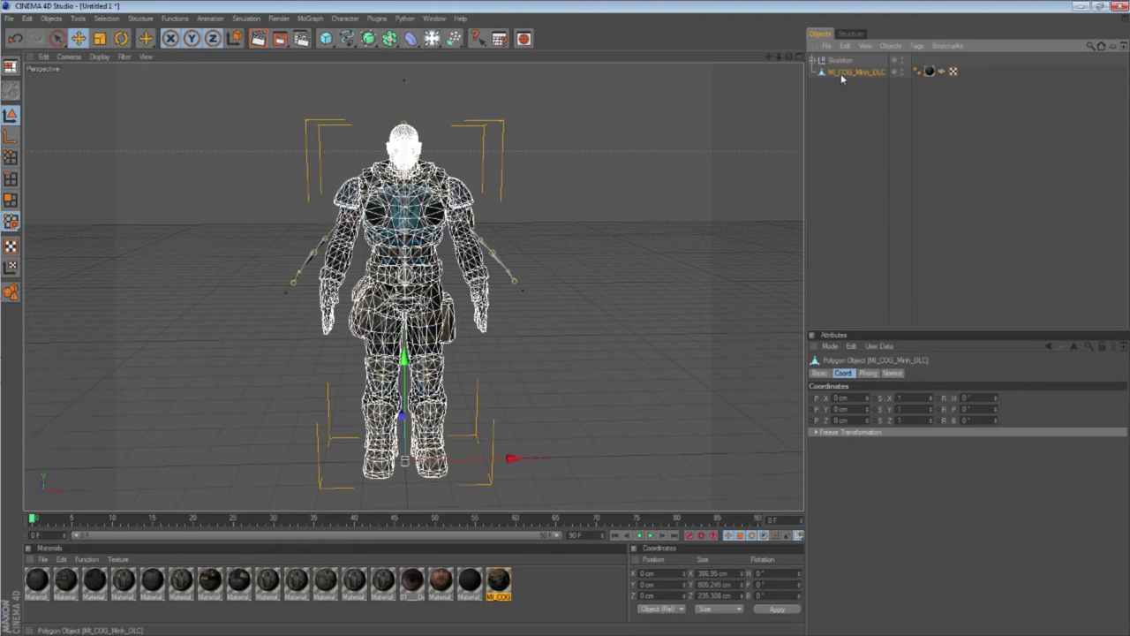
right_click(842, 78)
mouse_move(883, 81)
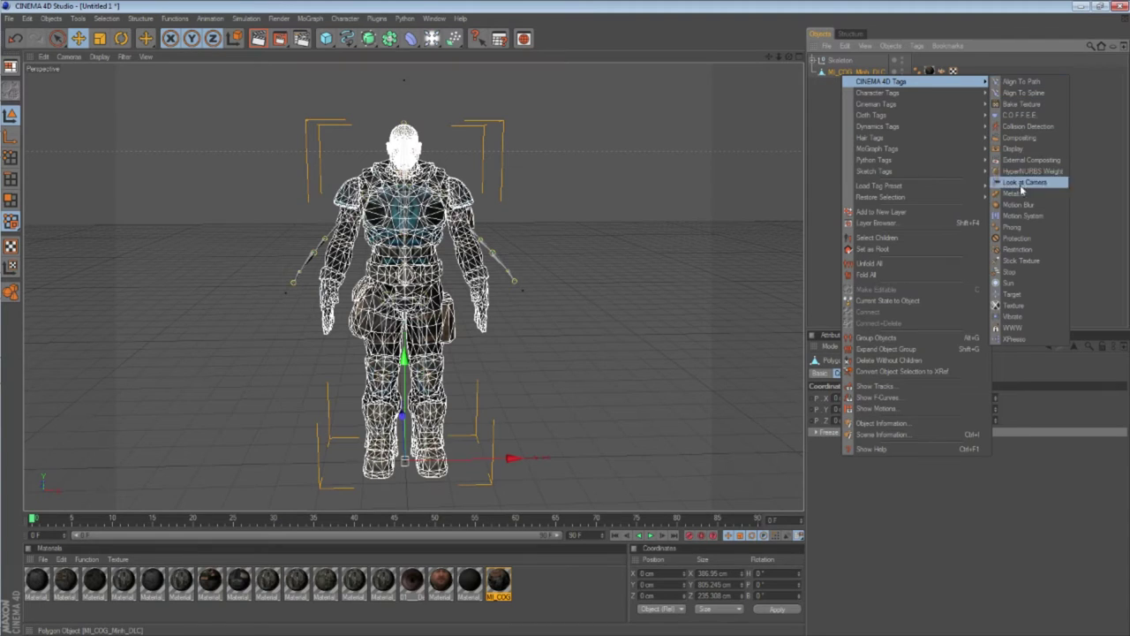
left_click(1014, 227)
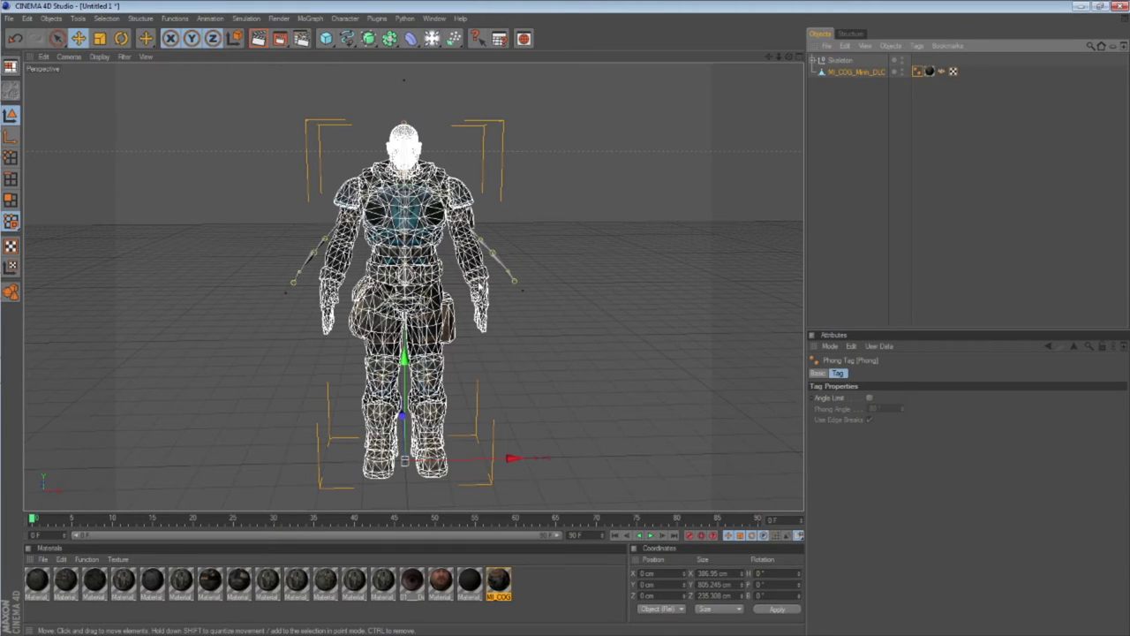
Step: Move the RightShoulderJoint outward so it sits inside the character's right shoulder
left_click(814, 61)
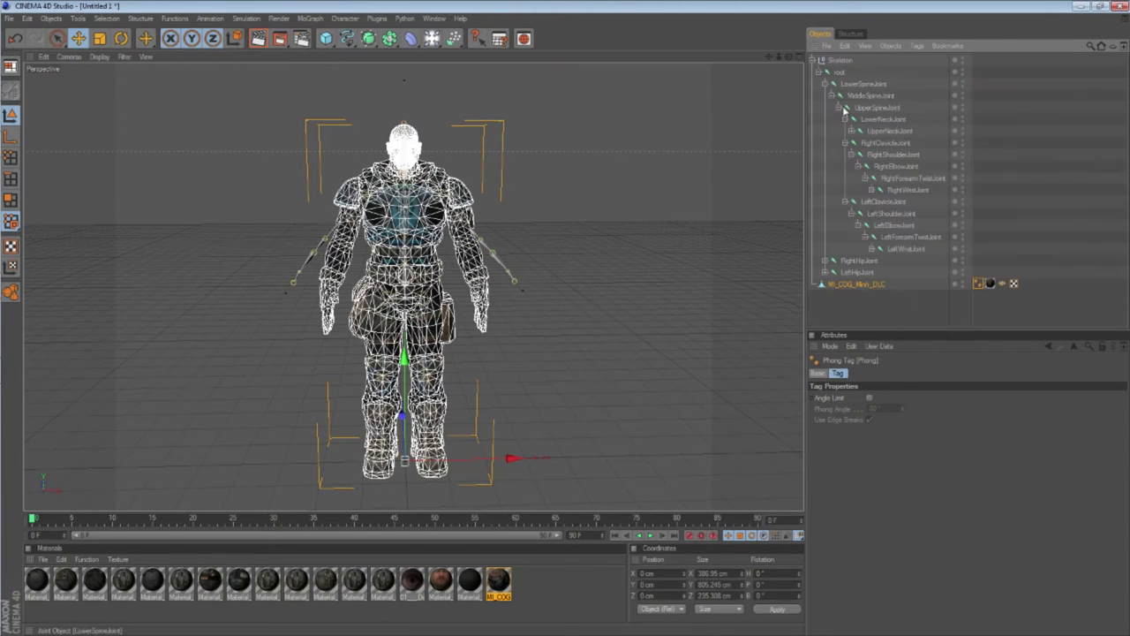
left_click(887, 143)
left_click(890, 153)
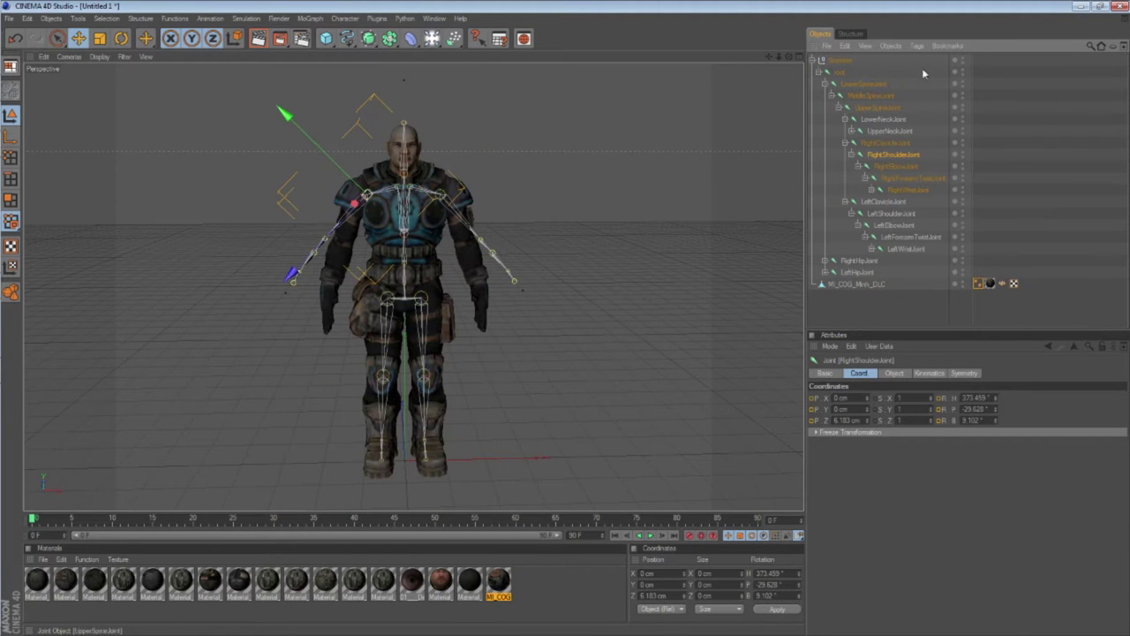
left_click_drag(790, 58, 830, 65)
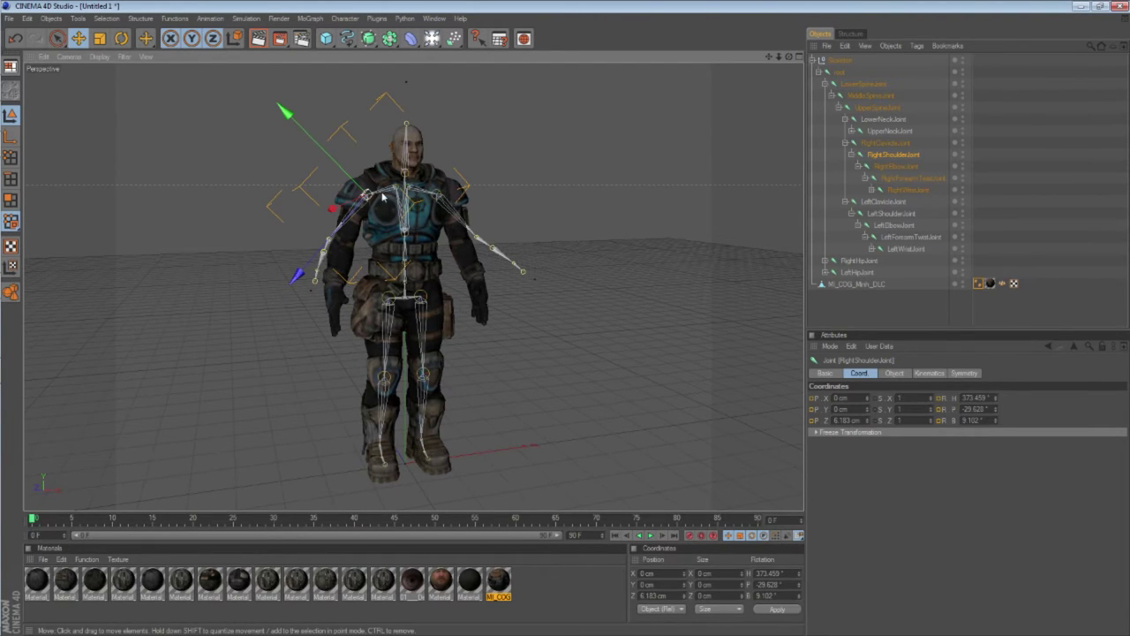
scroll(397, 203, "up", 5)
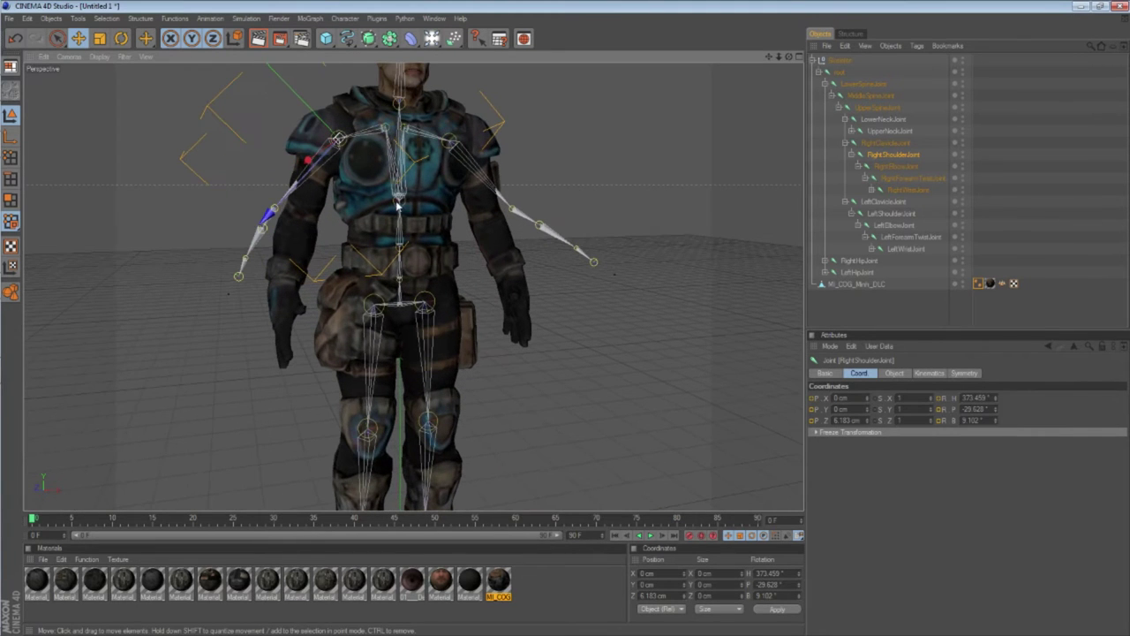
mouse_move(788, 58)
left_mouse_down()
mouse_move(843, 58)
mouse_move(778, 39)
mouse_move(835, 80)
mouse_move(794, 64)
mouse_move(834, 58)
mouse_move(829, 71)
mouse_move(775, 63)
left_mouse_up()
left_click_drag(324, 151, 314, 129)
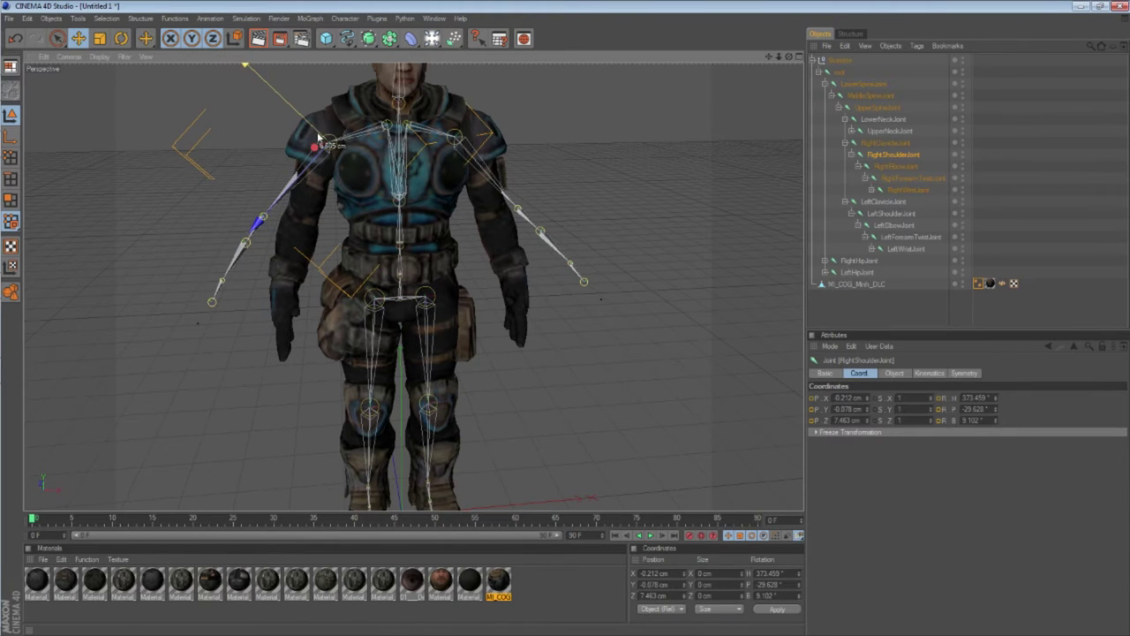
Step: Move the RightElbowJoint back and down into the character's right elbow, aligning it from the side and the front
left_click(892, 166)
left_click_drag(788, 59, 927, 71)
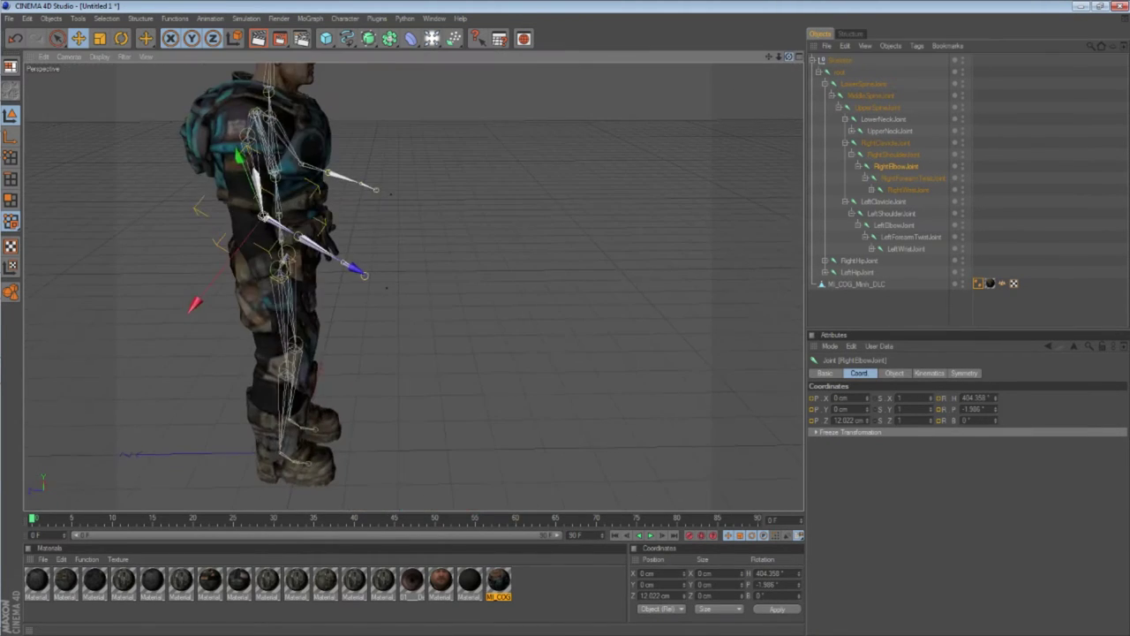
left_click_drag(281, 229, 258, 225)
left_click_drag(789, 57, 697, 70)
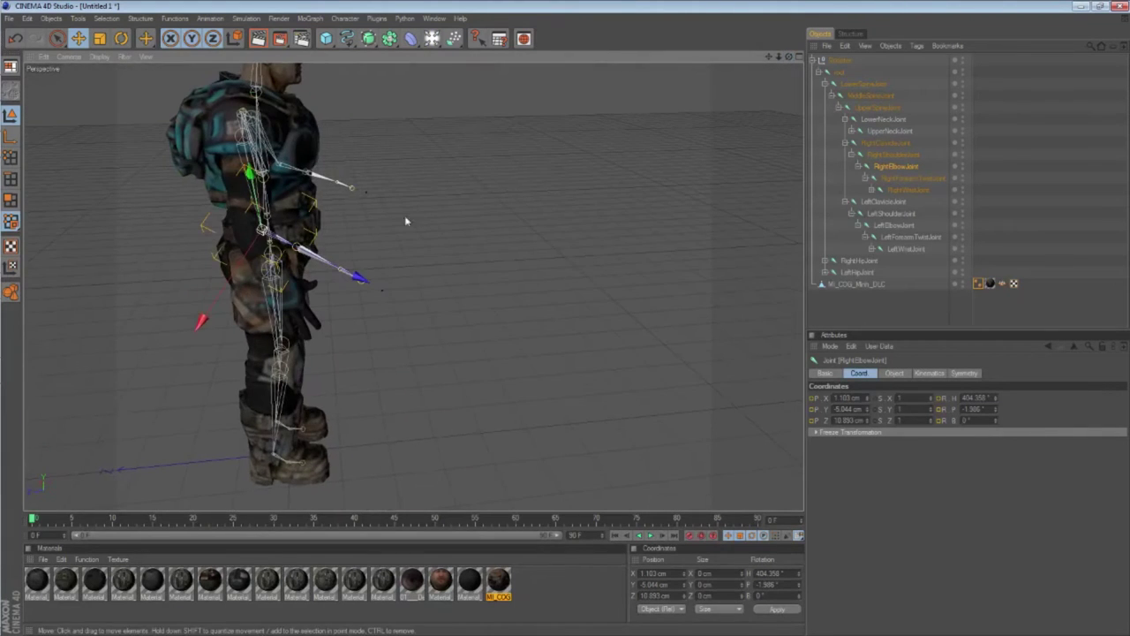
left_click_drag(358, 277, 346, 271)
left_click_drag(789, 56, 936, 59)
left_click_drag(308, 173, 311, 171)
left_click_drag(789, 57, 547, 103)
Step: Move the RightForearmTwistJoint into the character's right forearm, at about X 2.2, Y -1.2, Z 3 cm
left_click(924, 179)
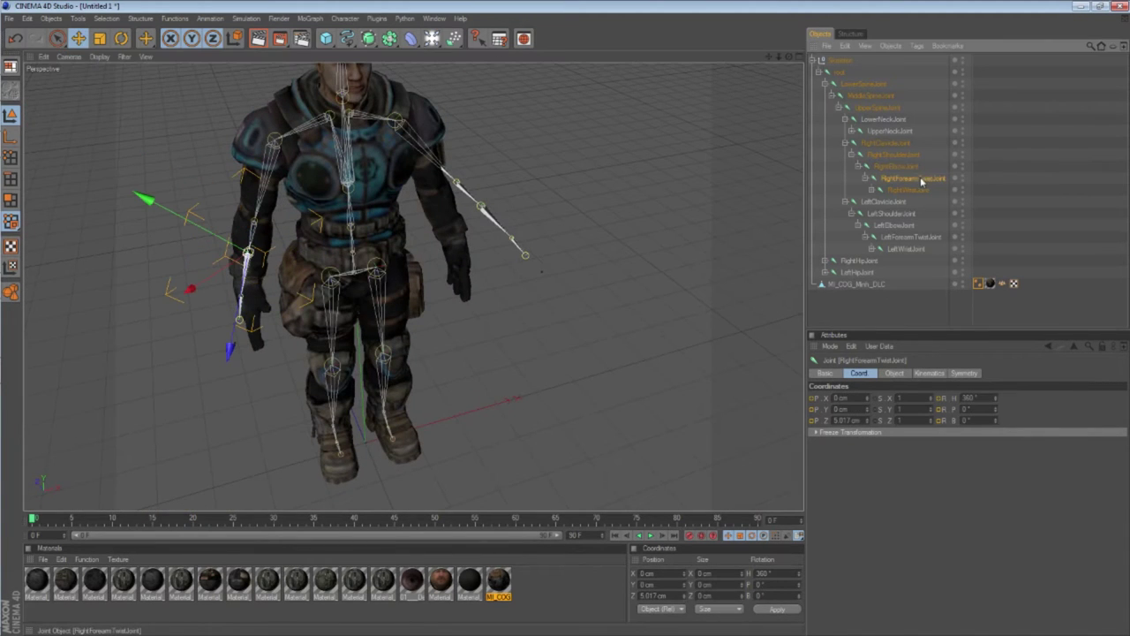
left_click_drag(789, 57, 910, 62)
left_click_drag(213, 357, 206, 377)
left_click_drag(345, 300, 330, 295)
left_click_drag(789, 57, 888, 40)
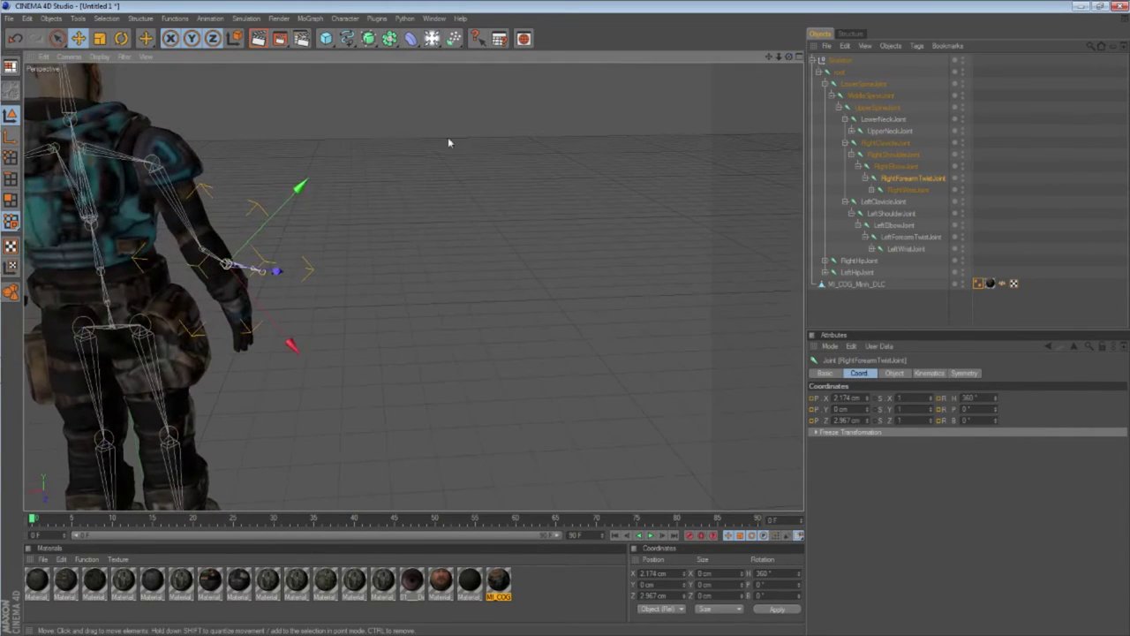
left_click_drag(276, 228, 272, 235)
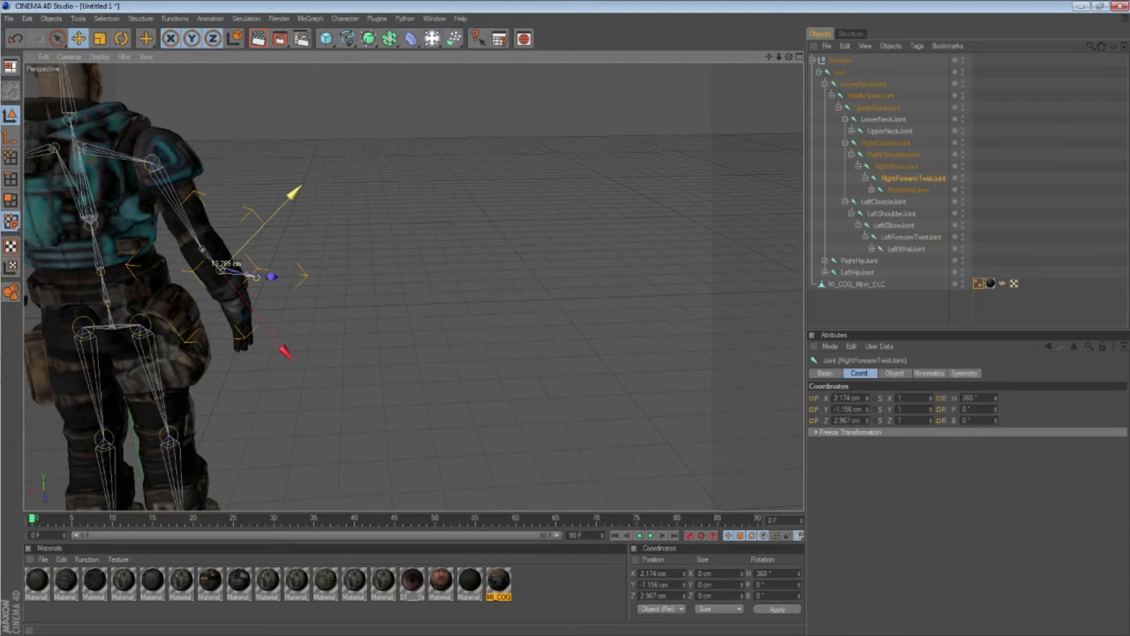
left_click_drag(789, 56, 603, 71)
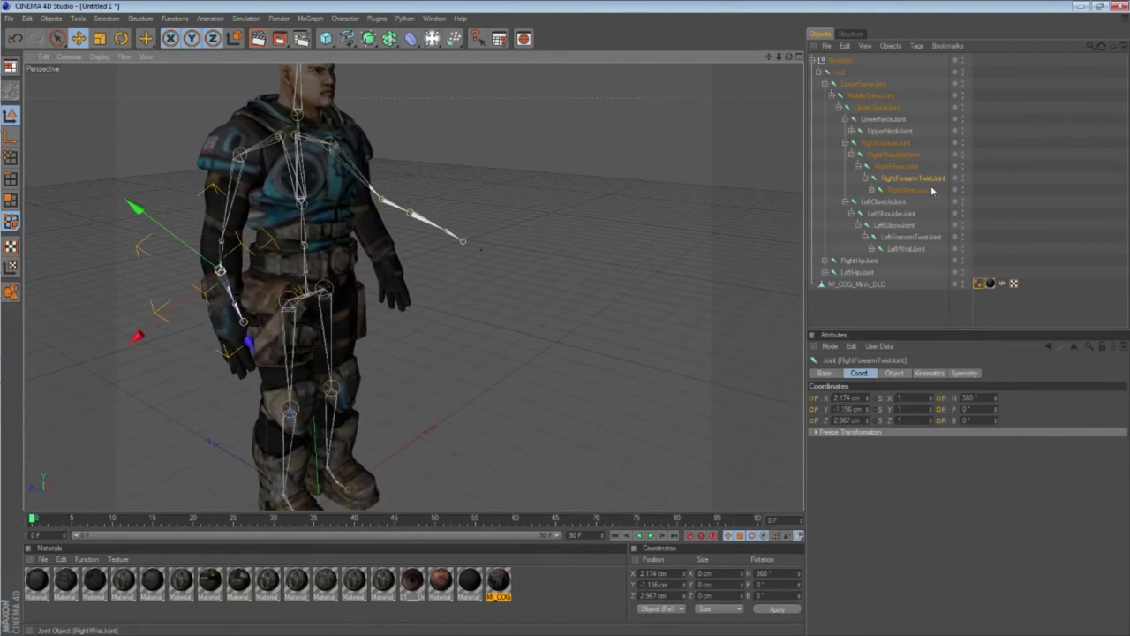
Step: Move the wrist joint of the right arm into the character's right wrist, at about X 2.6, Y -2.3, Z 3.7 cm
left_click(919, 192)
left_click_drag(788, 57, 839, 33)
mouse_move(228, 322)
left_mouse_down()
mouse_move(221, 342)
mouse_move(237, 332)
left_mouse_up()
left_click_drag(789, 57, 906, 37)
left_click_drag(244, 267, 225, 280)
left_click_drag(789, 56, 678, 37)
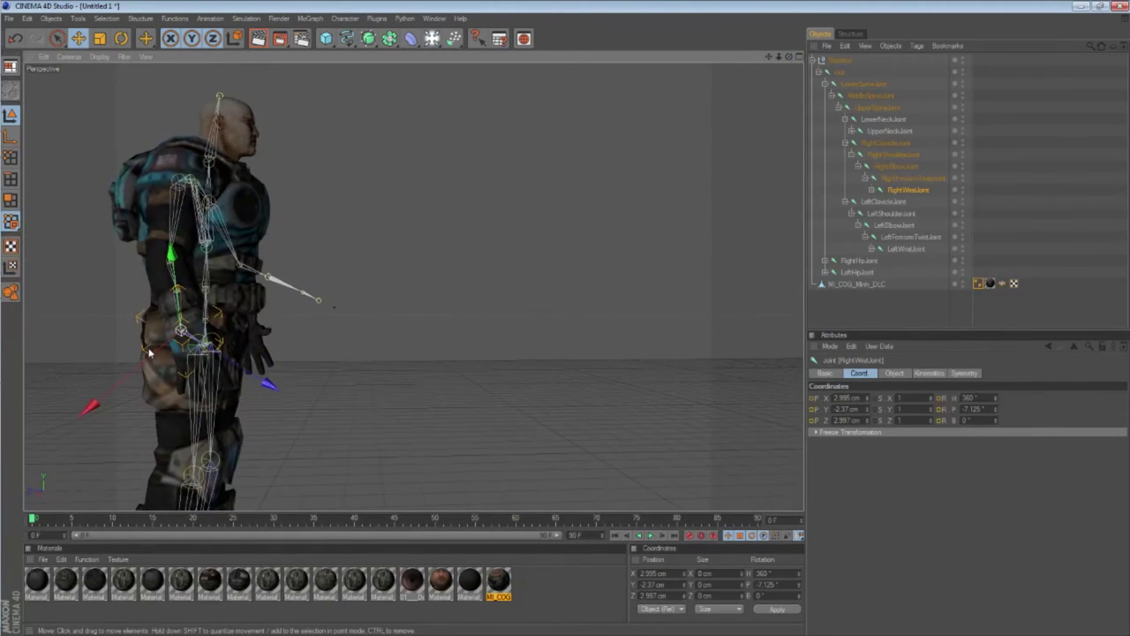
left_click_drag(181, 331, 188, 330)
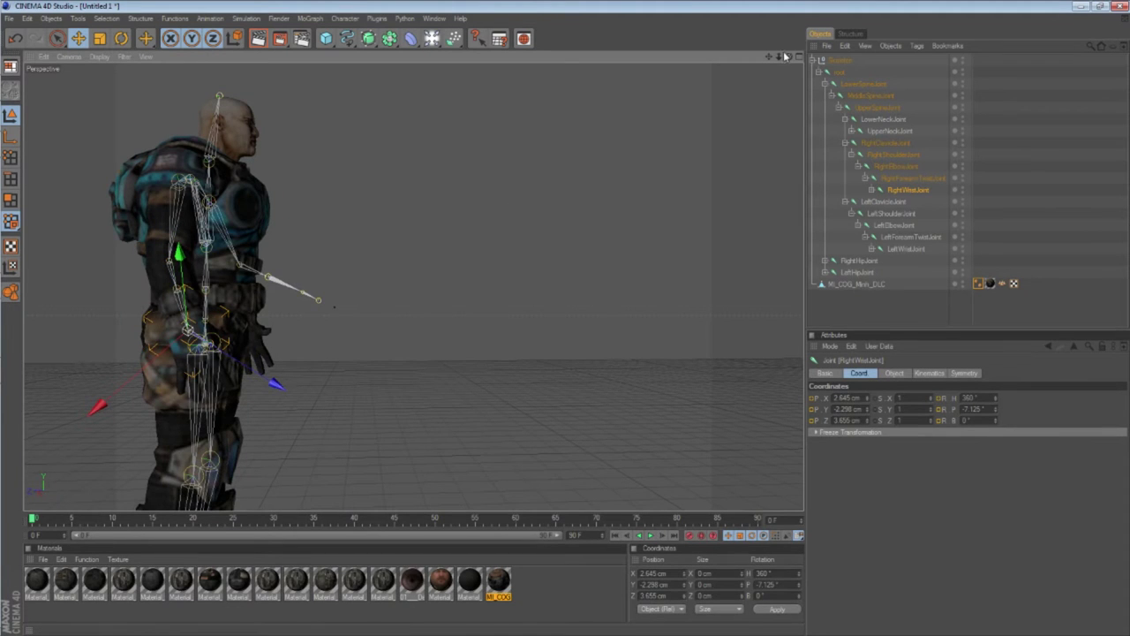
left_click_drag(789, 57, 758, 37)
Step: Expand the right wrist joint and move the RightFingersJoint into the hand, at about X 2.6, Y -3, Z 3.4 cm
left_click(871, 189)
left_click(909, 201)
left_click_drag(788, 57, 914, 128)
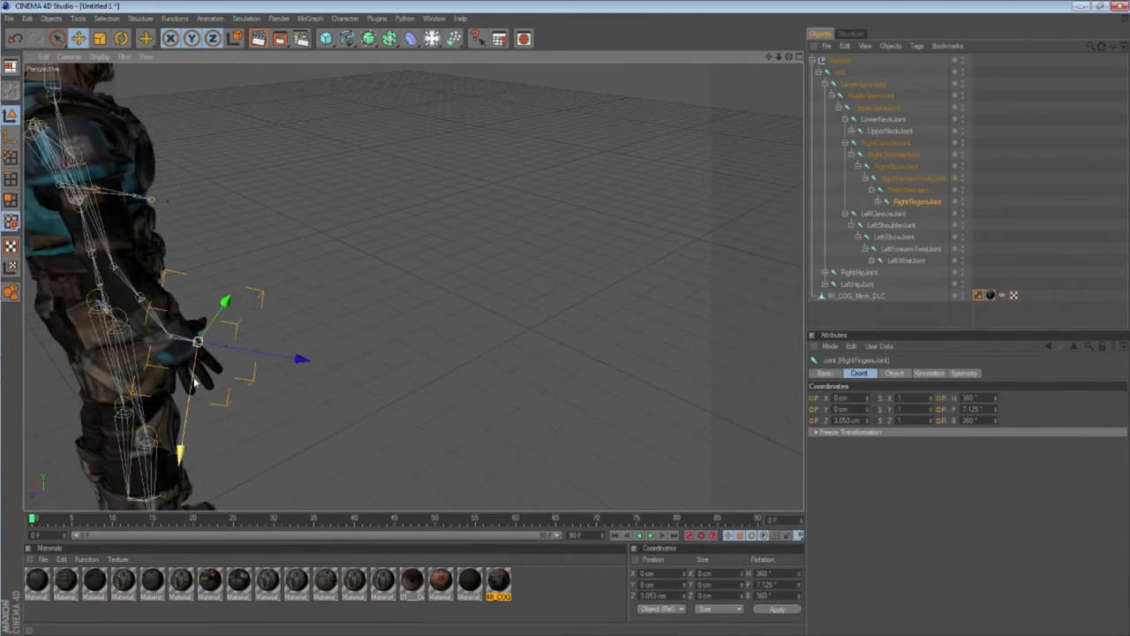
left_click_drag(195, 370, 192, 394)
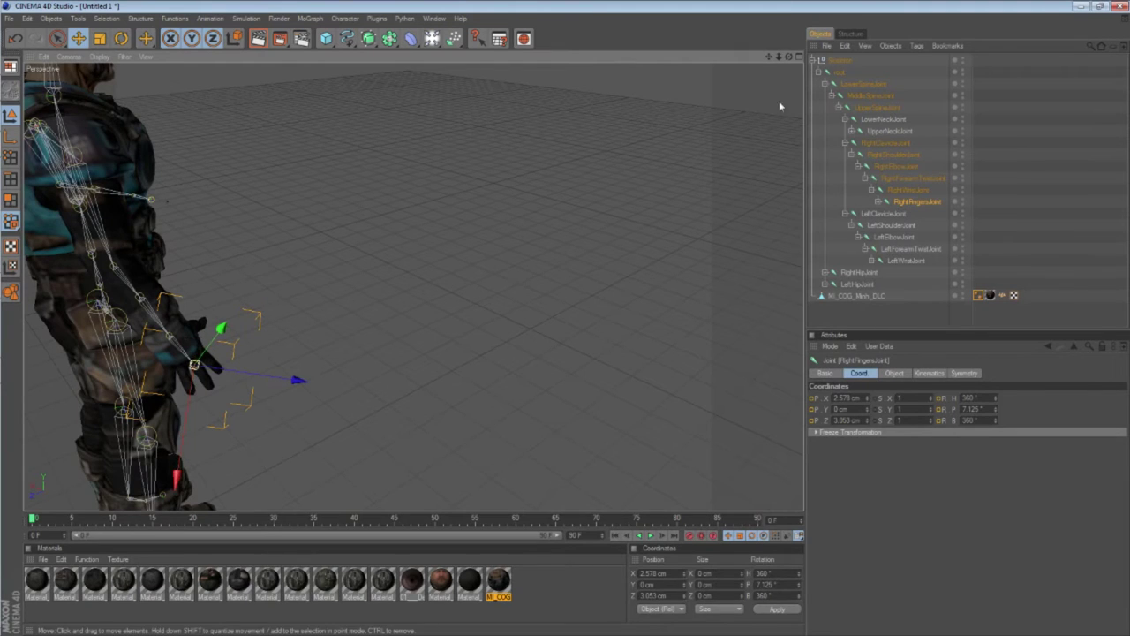
mouse_move(790, 57)
left_mouse_down()
mouse_move(852, 48)
mouse_move(866, 26)
mouse_move(781, 75)
left_mouse_up()
left_click_drag(251, 312, 237, 327)
left_click_drag(789, 56, 713, 80)
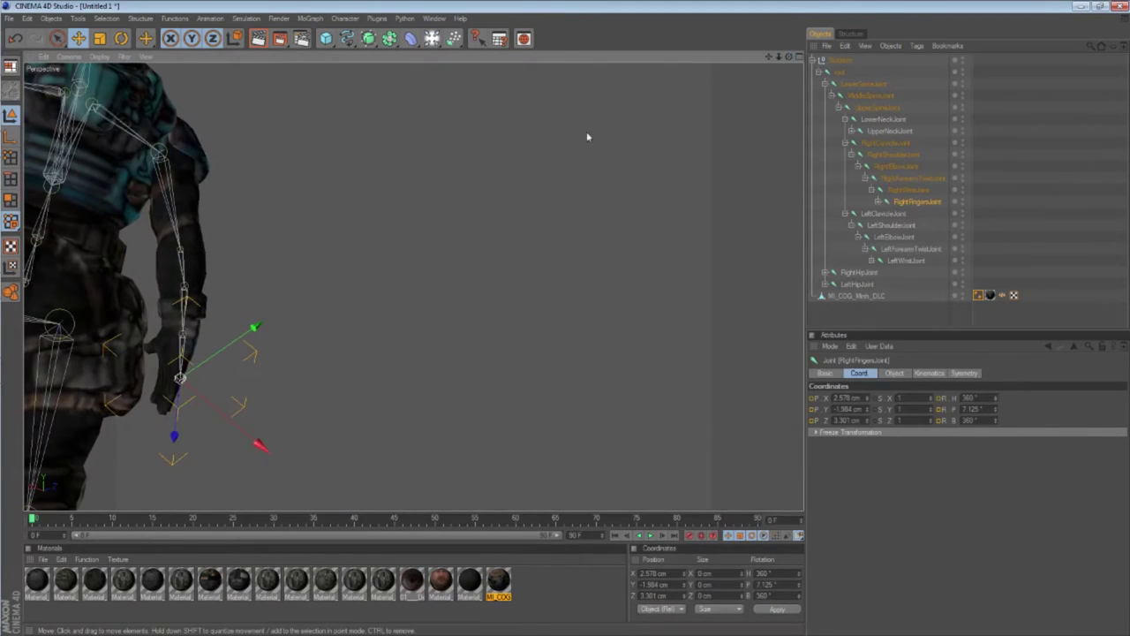
left_click_drag(254, 327, 247, 332)
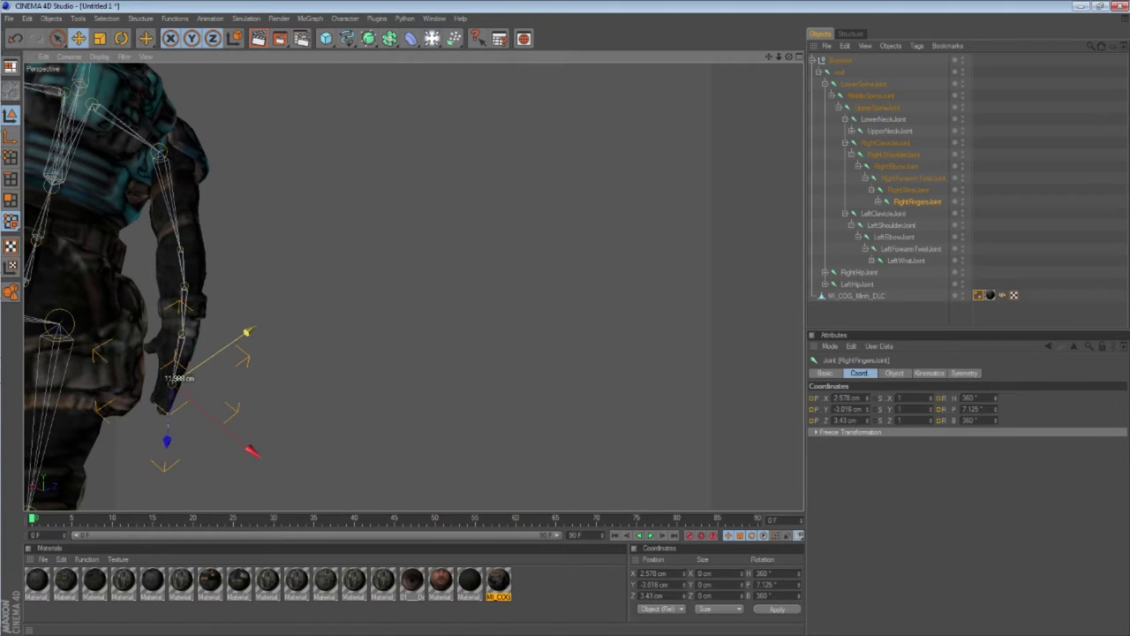
left_click_drag(788, 56, 646, 85)
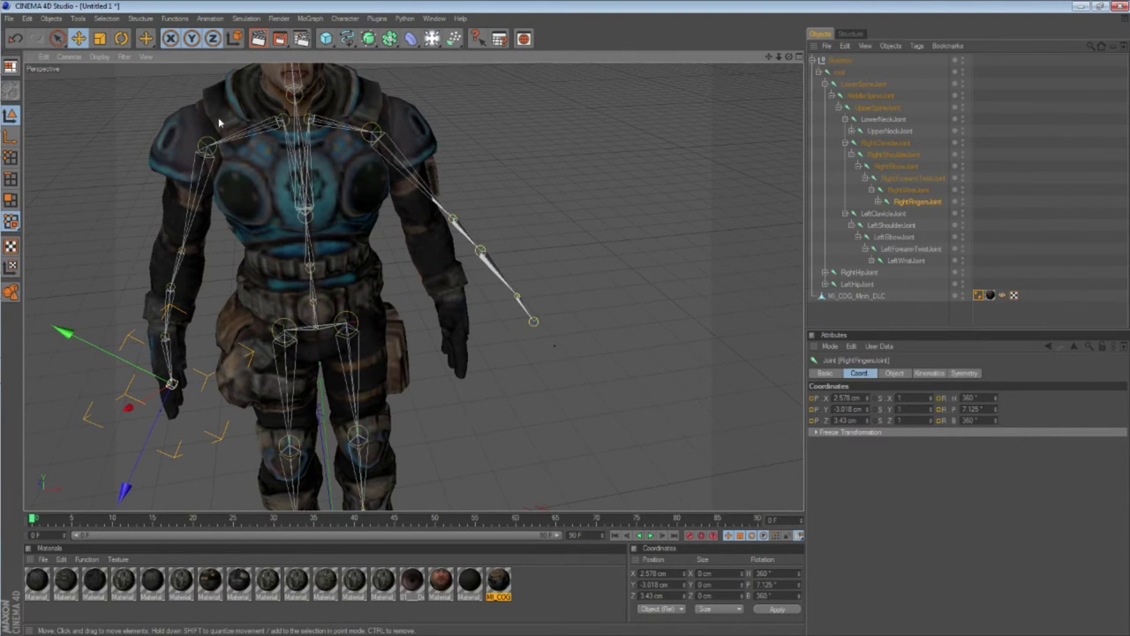
Step: Look through the left arm's joints in the skeleton hierarchy, from the clavicle to the forearm twist joint
left_click(875, 215)
left_click(877, 227)
left_click(894, 250)
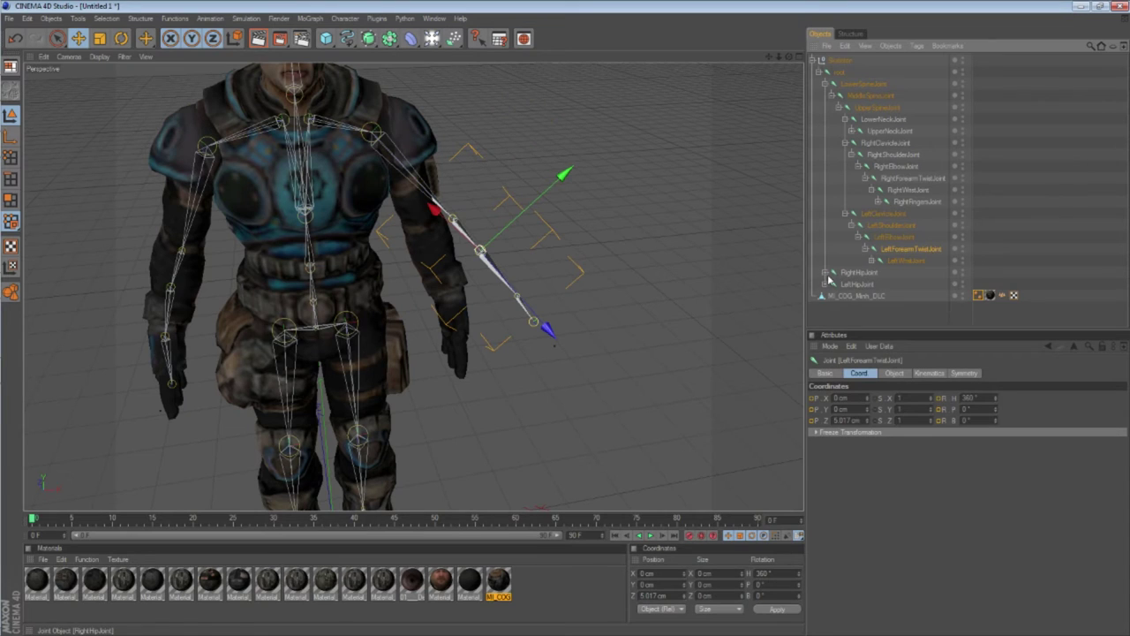
Step: Expand both hip joints and move the RightKneeJoint into the character's right knee, at about X -0.18, Y 0, Z 16.55 cm
left_click(825, 272)
left_click(828, 307)
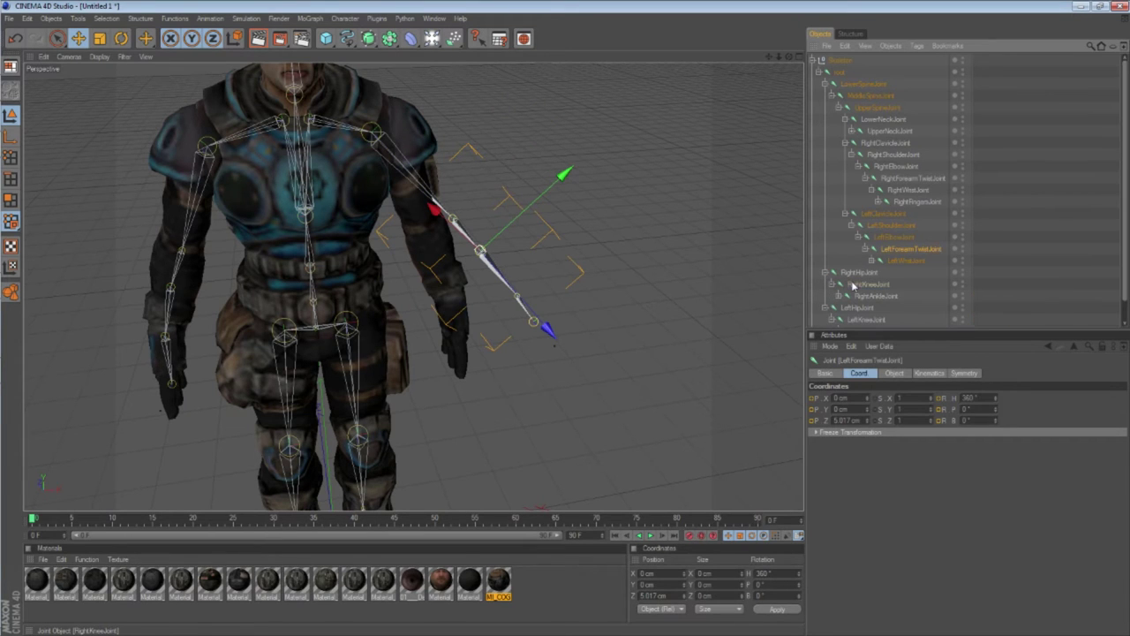
left_click(853, 285)
left_click_drag(770, 56, 799, 2)
mouse_move(789, 56)
left_mouse_down()
mouse_move(892, 55)
mouse_move(839, 99)
mouse_move(783, 55)
left_mouse_up()
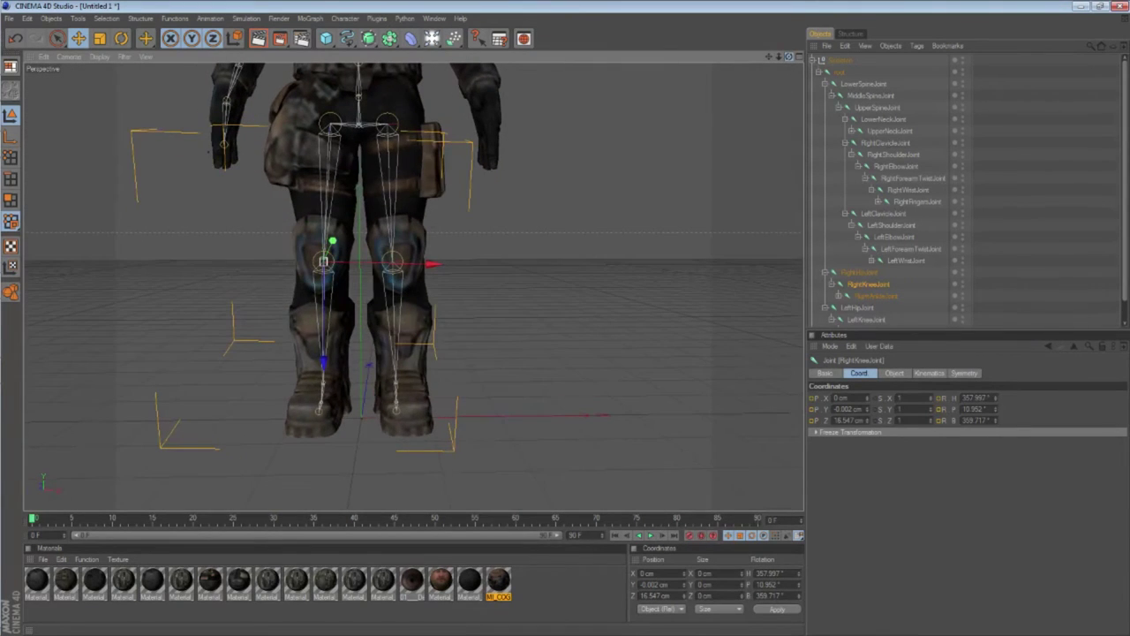
left_click_drag(432, 264, 425, 263)
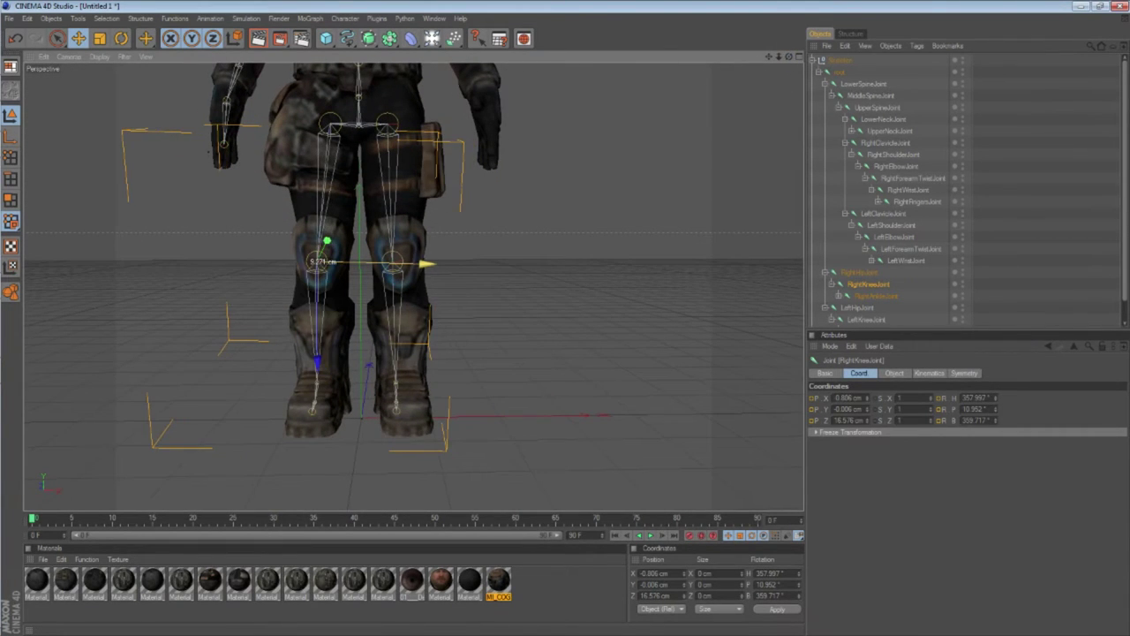
mouse_move(788, 58)
left_mouse_down()
mouse_move(814, 62)
mouse_move(789, 57)
left_mouse_up()
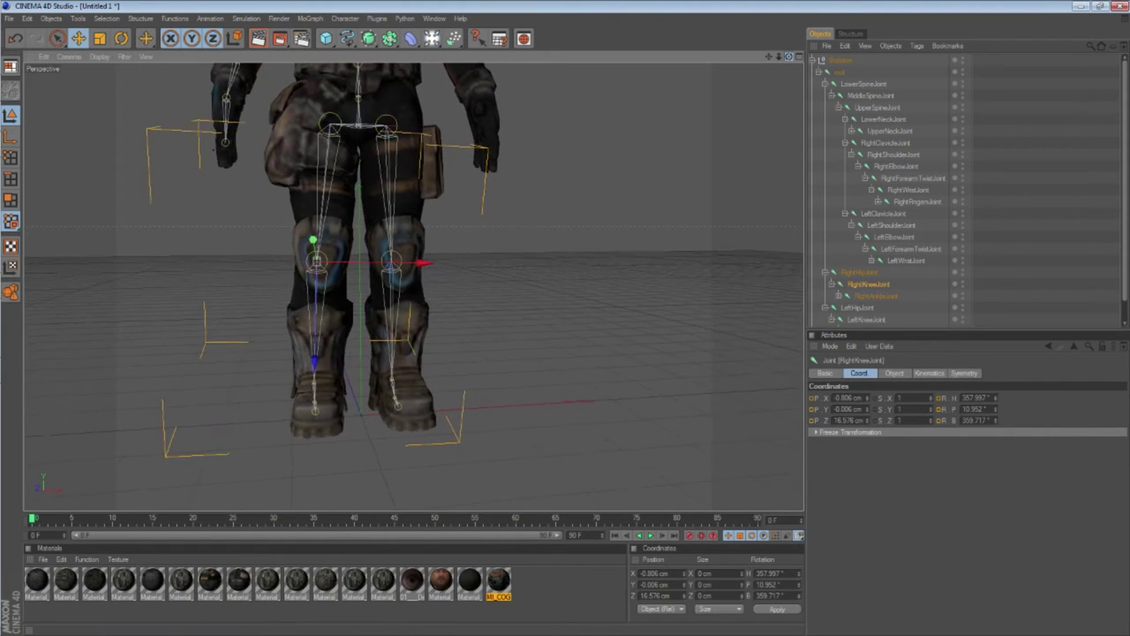
scroll(409, 327, "up", 3)
left_click_drag(320, 258, 326, 257)
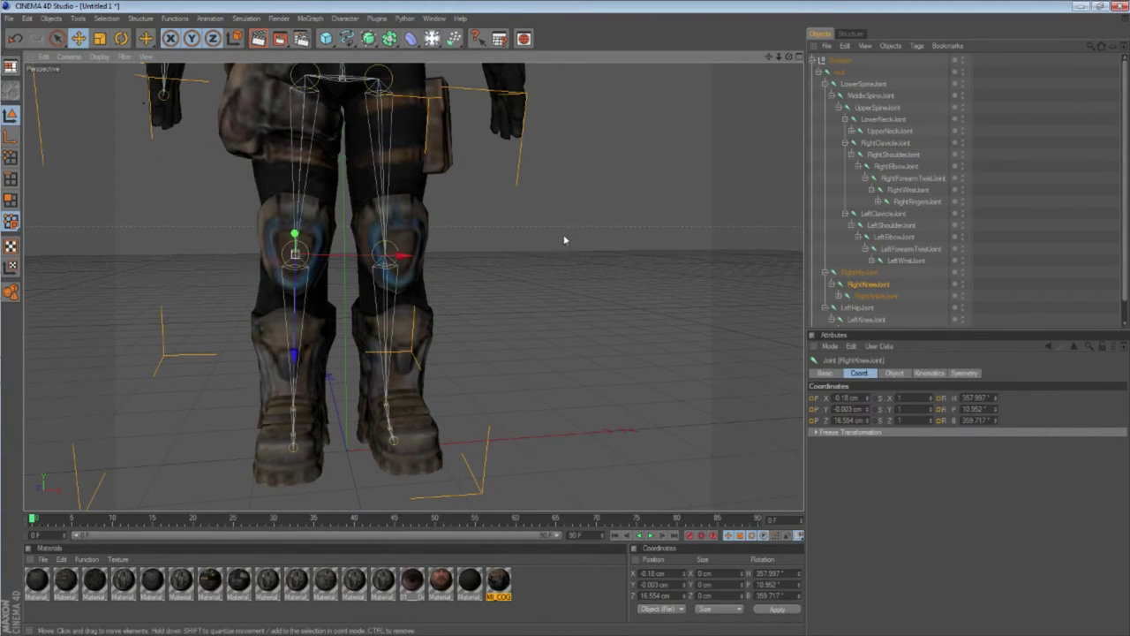
Step: Shift the LeftKneeJoint sideways into the left knee and place the LeftFingersJoint in the left hand, at about X -2.7, Y -2.6, Z 3.4 cm
left_click(862, 321)
left_click_drag(426, 256, 433, 257)
left_click_drag(790, 57, 779, 235)
scroll(458, 162, "down", 4)
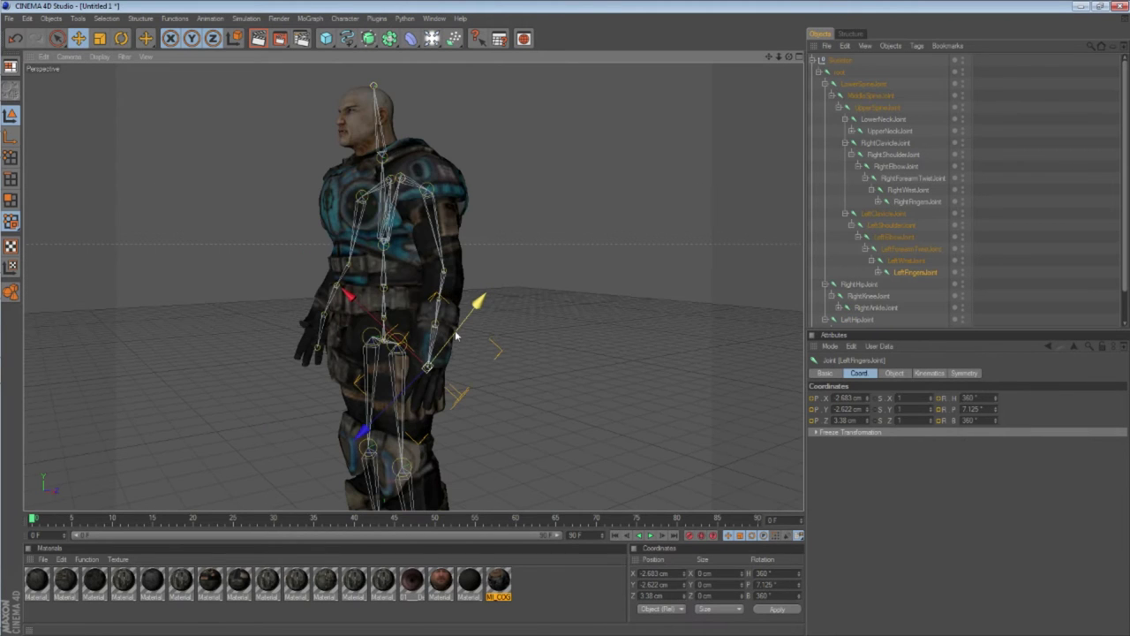
Step: Check the fitted skeleton from the front, collapse its hierarchy and make Skeleton a child of the MI_COG_Minh_DLC mesh
left_click_drag(789, 57, 833, 69)
scroll(618, 190, "down", 5)
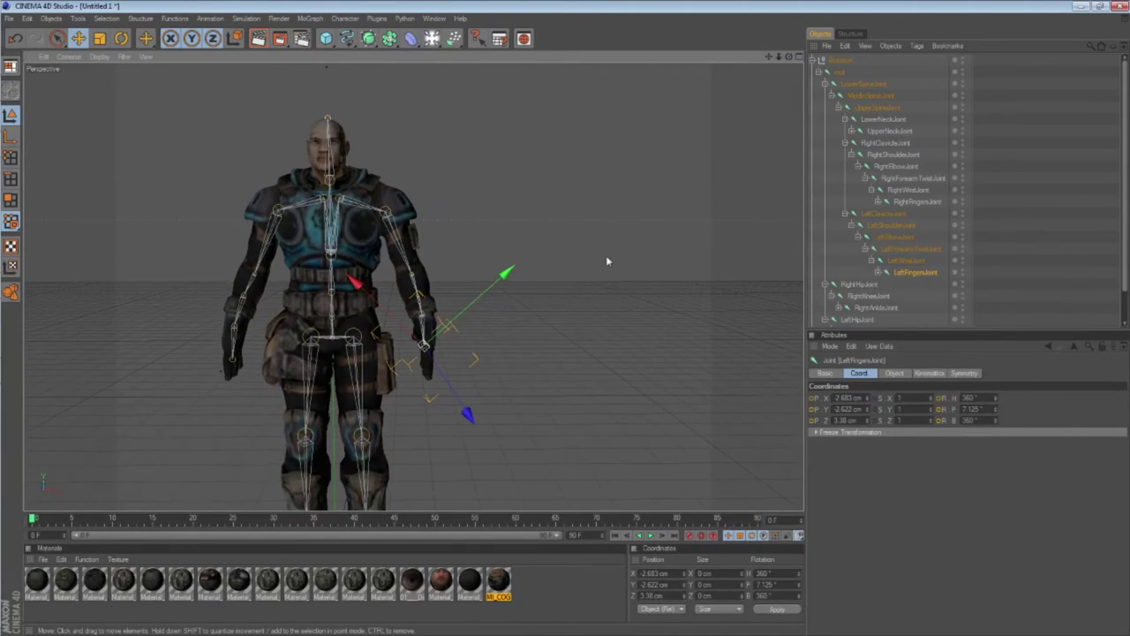
left_click(813, 59)
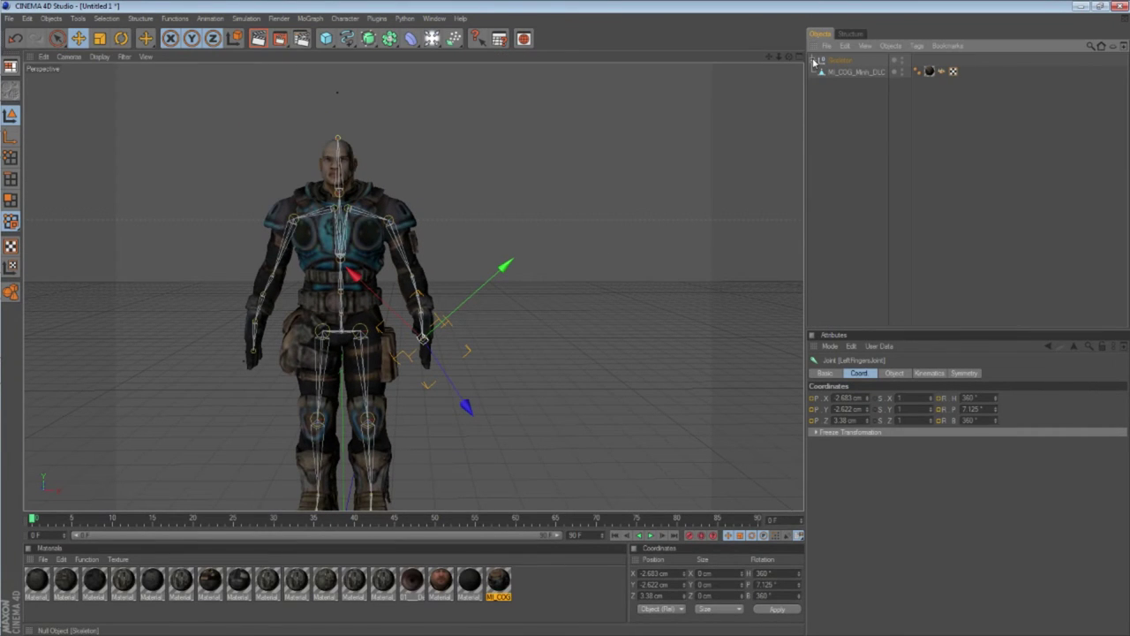
left_click_drag(770, 59, 888, 34)
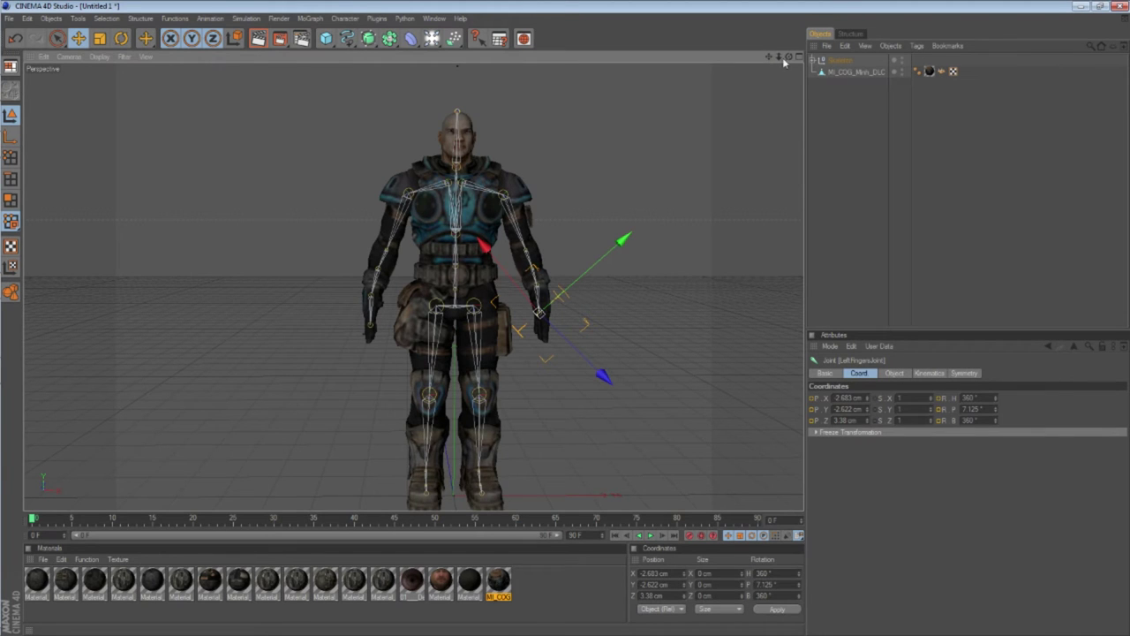
left_click_drag(789, 56, 892, 64)
left_click_drag(789, 57, 788, 56)
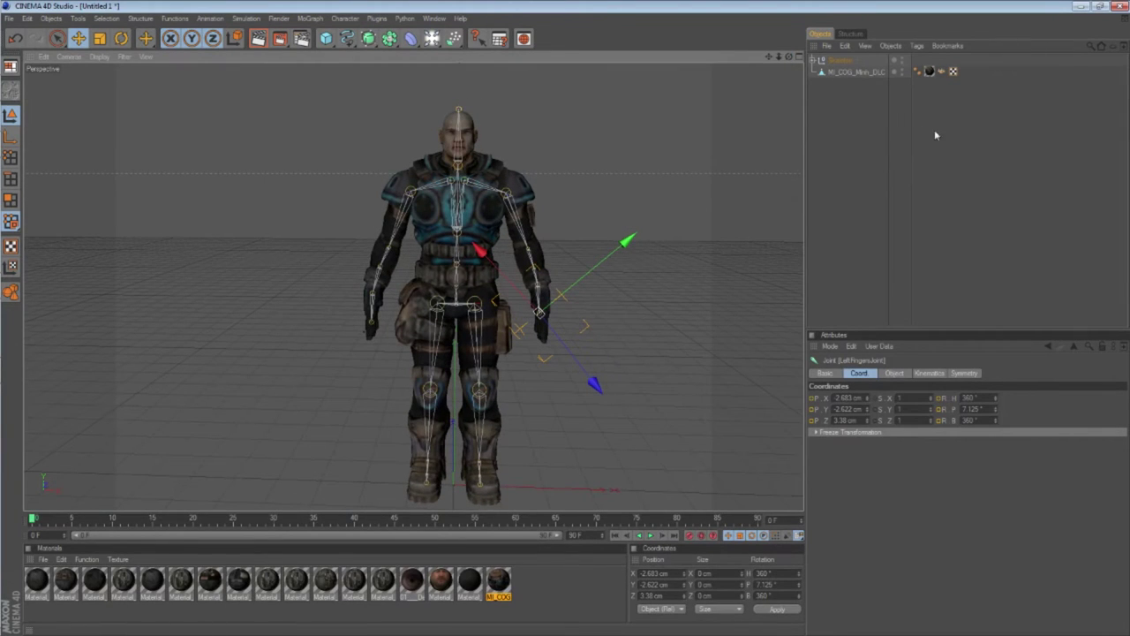
mouse_move(833, 63)
left_mouse_down()
mouse_move(847, 76)
mouse_move(843, 66)
left_mouse_up()
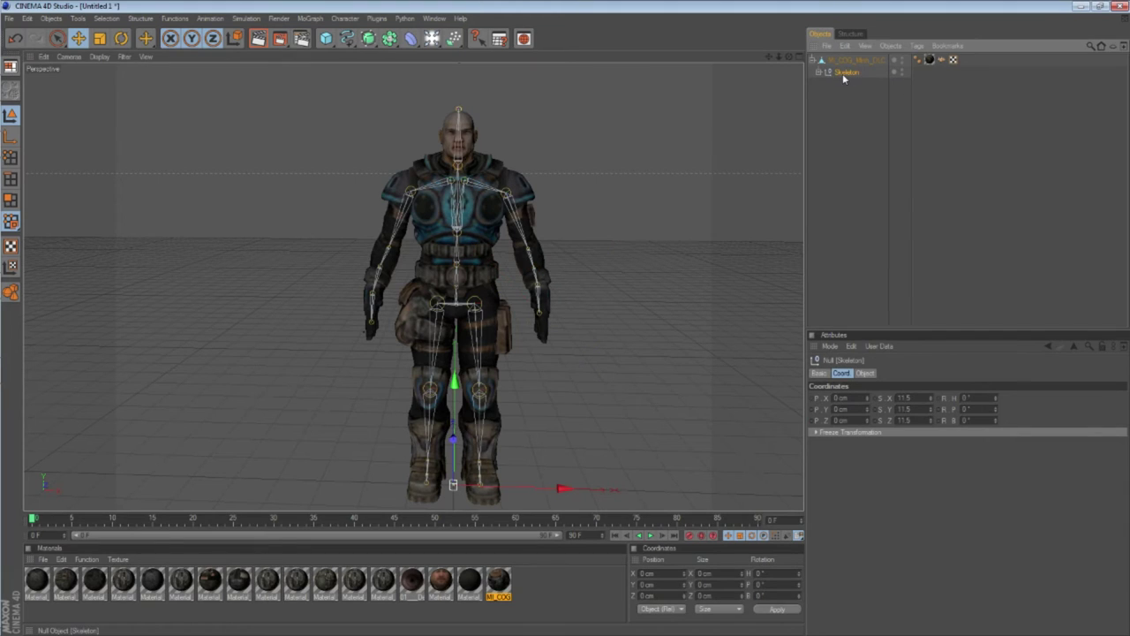
Step: Select the Skeleton with all its children plus the MI_COG_Minh_DLC mesh and bind them together
right_click(844, 77)
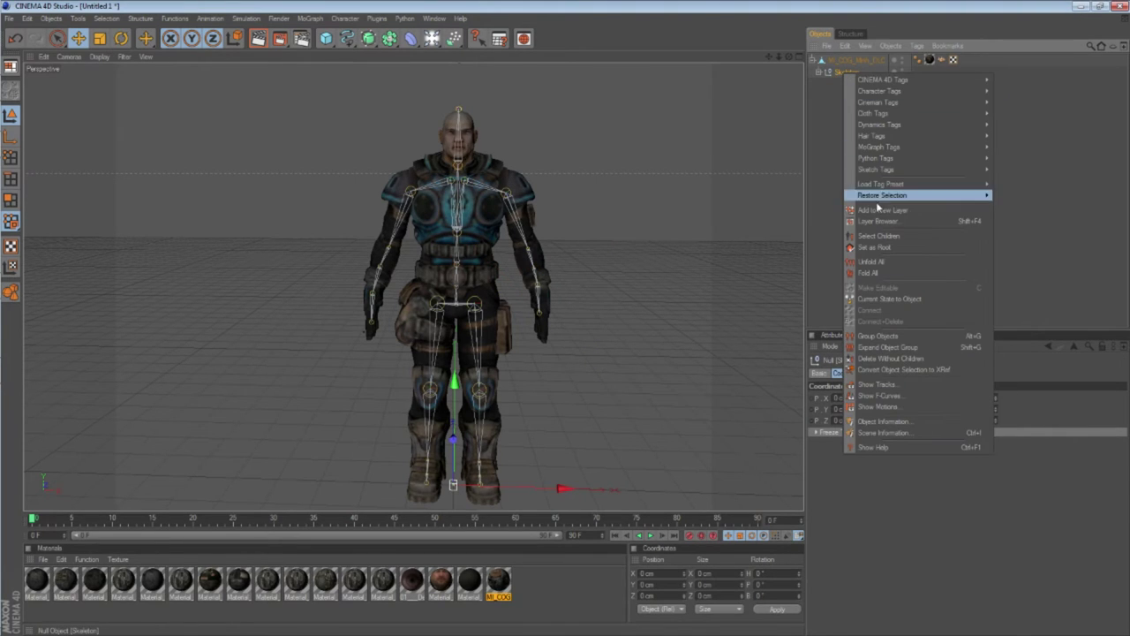
left_click(878, 236)
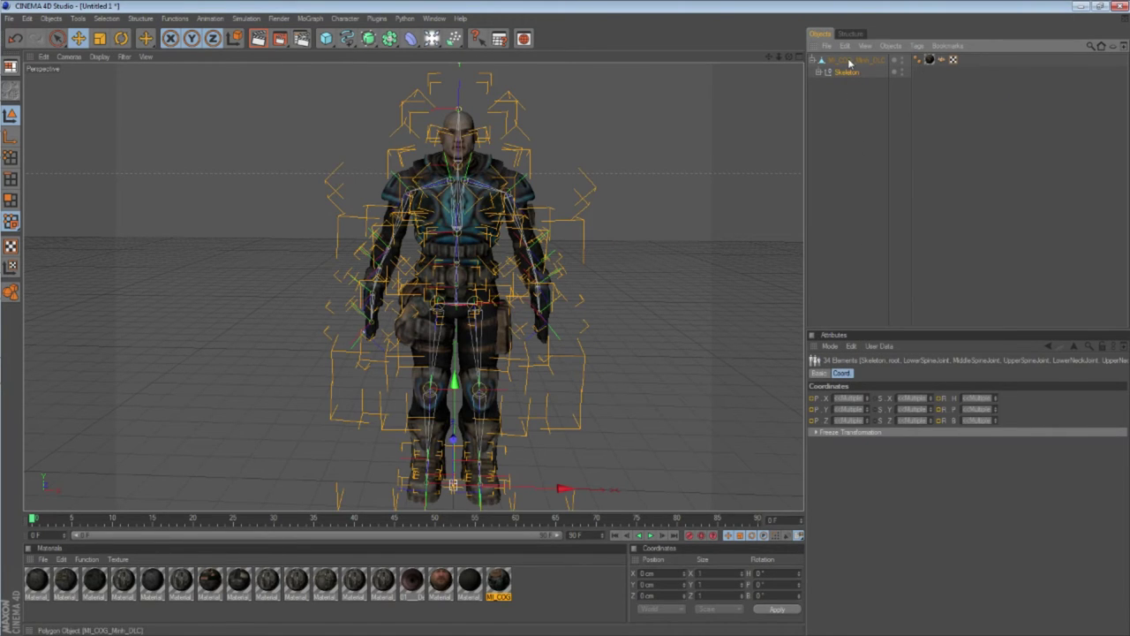
left_click(849, 60, "ctrl")
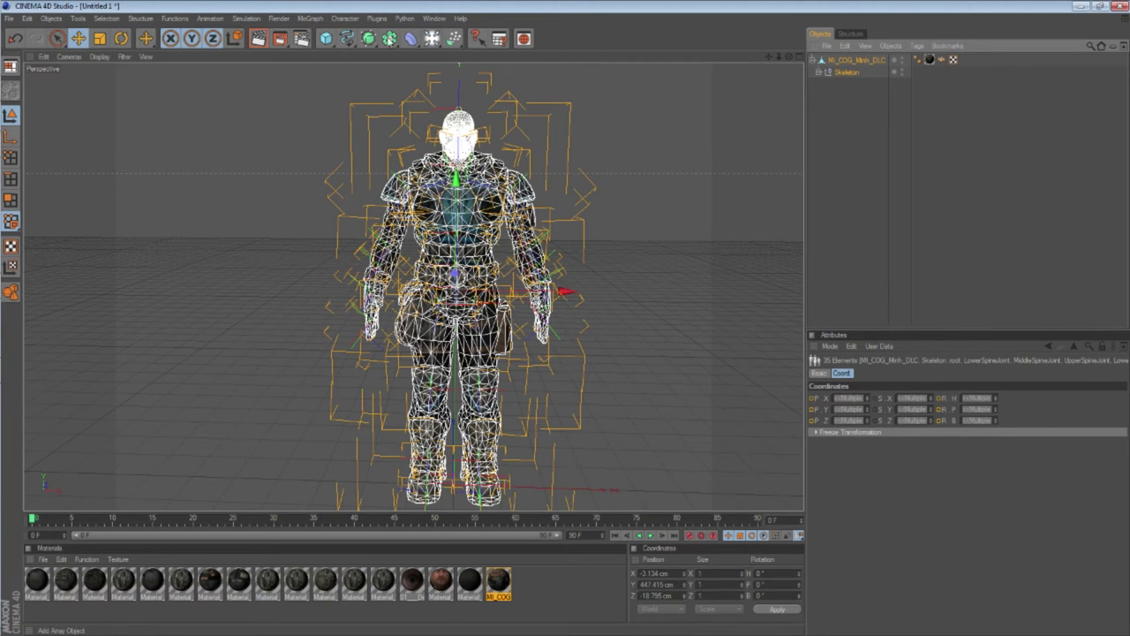
left_click(345, 18)
mouse_move(375, 37)
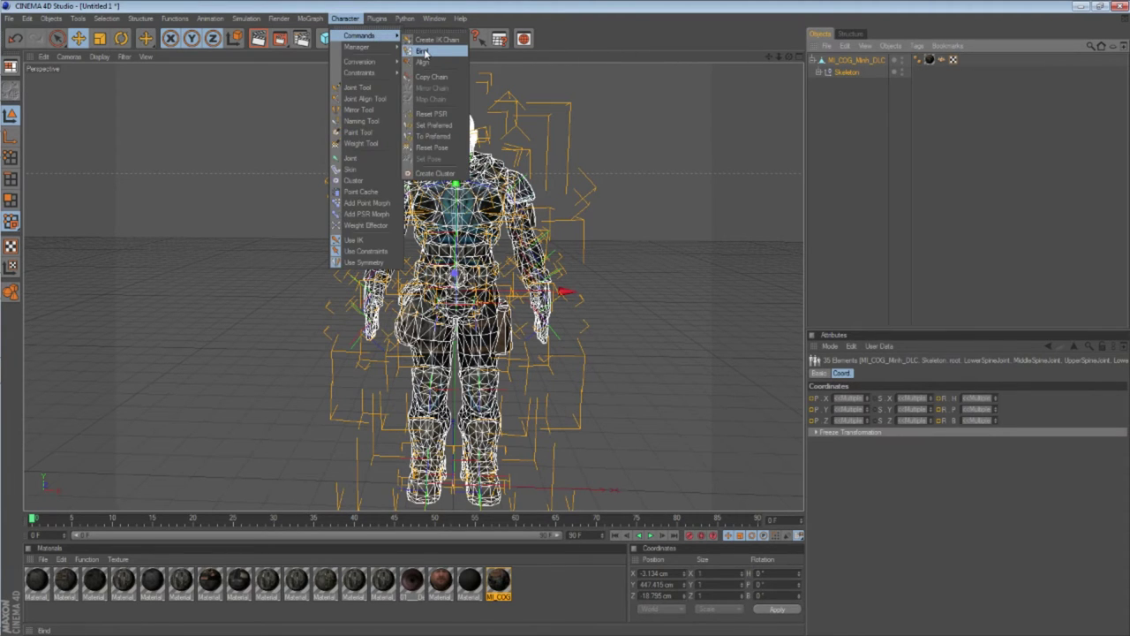
left_click(433, 53)
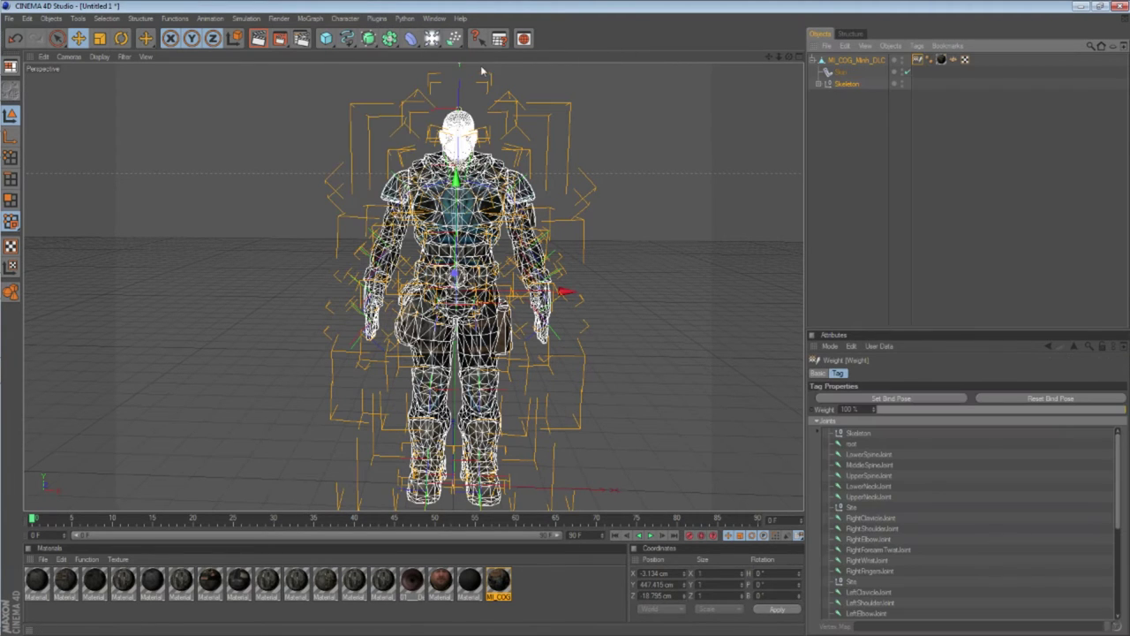
Step: Expand the Skeleton and rotate the RightShoulderJoint to swing the right arm outward, to about H 368.5°, P 3.1°, B 7.9°
left_click(818, 84, "ctrl")
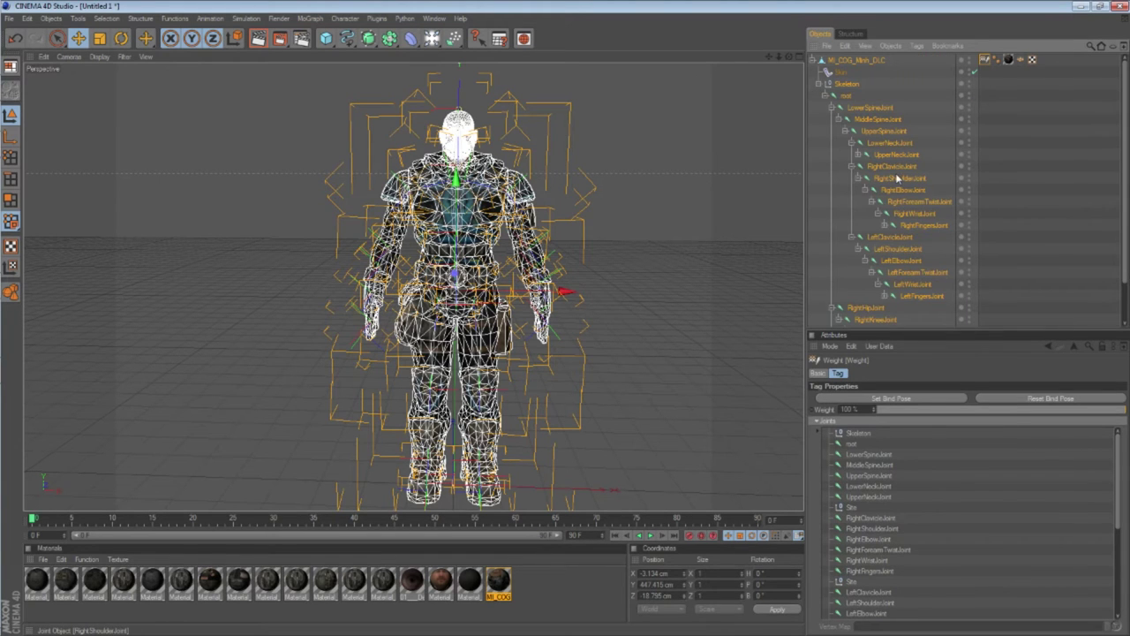
left_click(898, 180)
left_click(121, 38)
left_click_drag(364, 236, 287, 171)
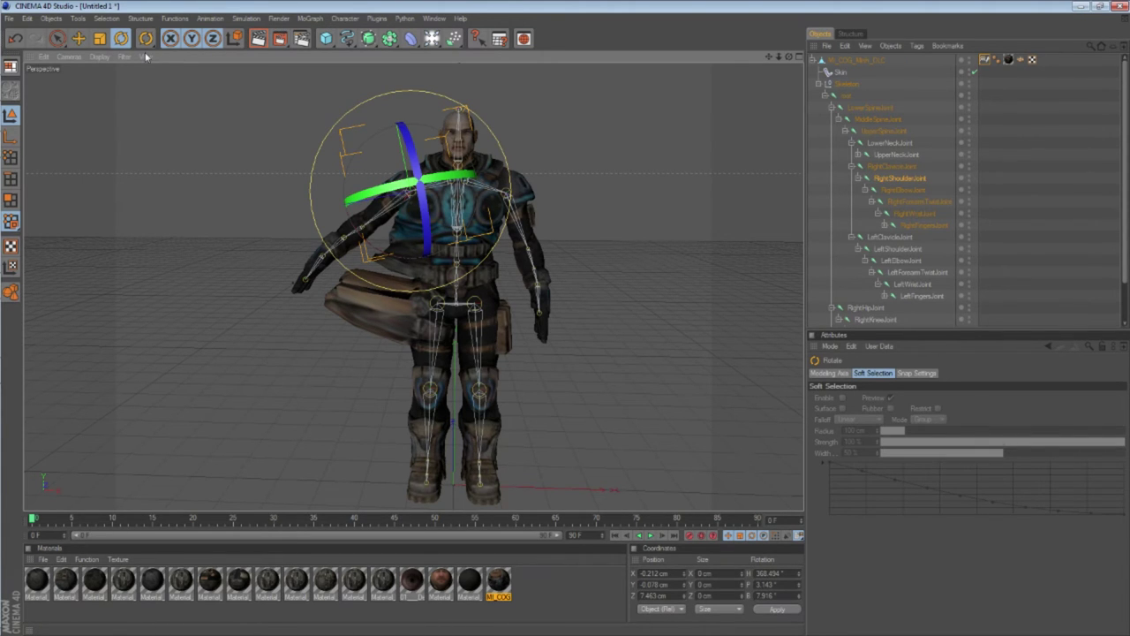
left_click_drag(154, 46, 166, 6)
Step: Activate the Weight Tool and inspect the mesh weights of the RightClavicleJoint and RightShoulderJoint
left_click(345, 18)
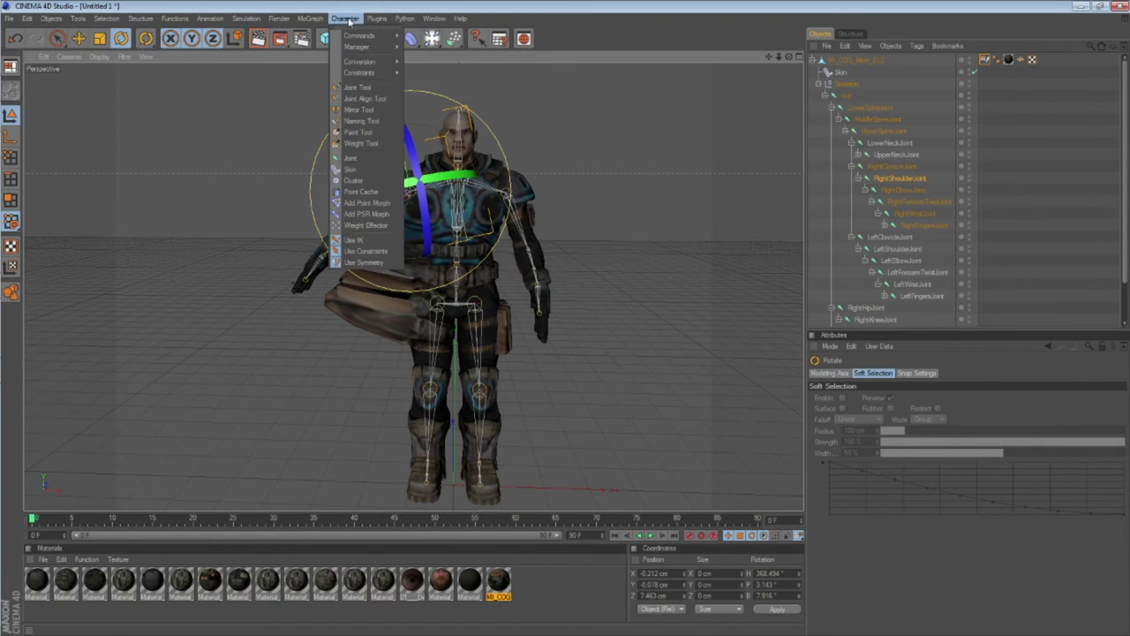
left_click(361, 143)
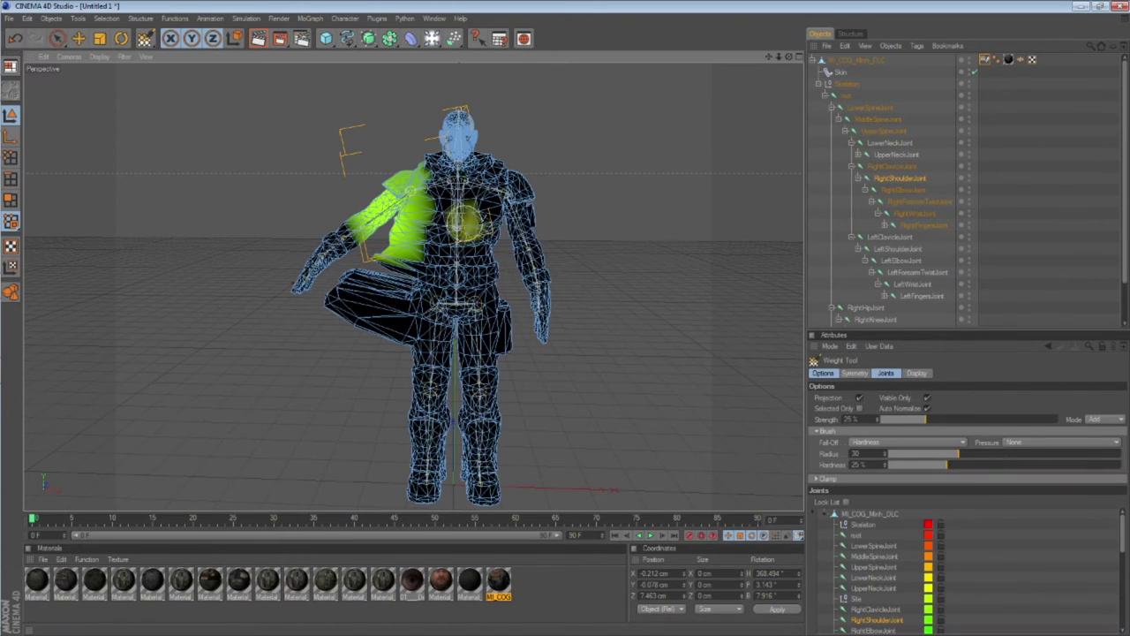
left_click(888, 167)
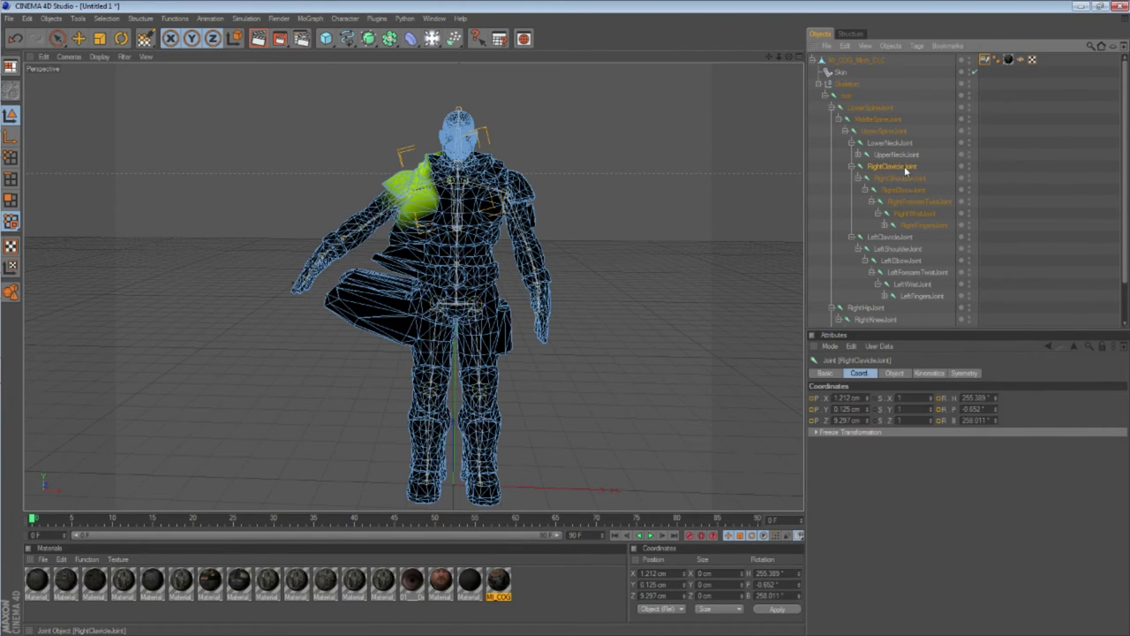
left_click(899, 178)
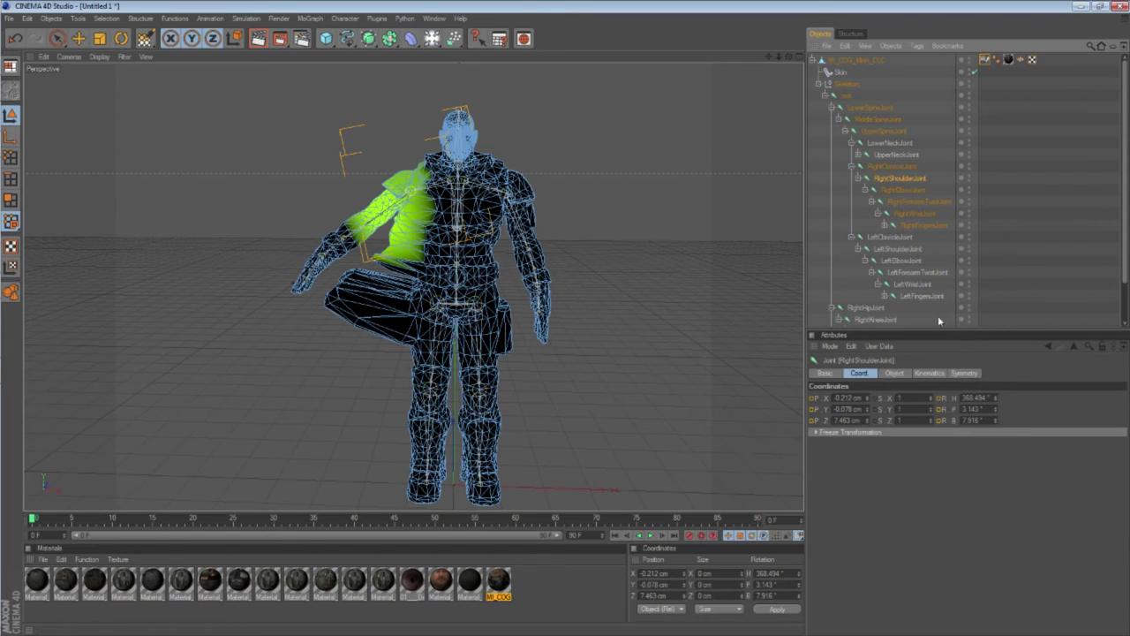
Step: Set the Weight Tool to Erase mode at 100% strength with Visible Only turned off
left_click(146, 38)
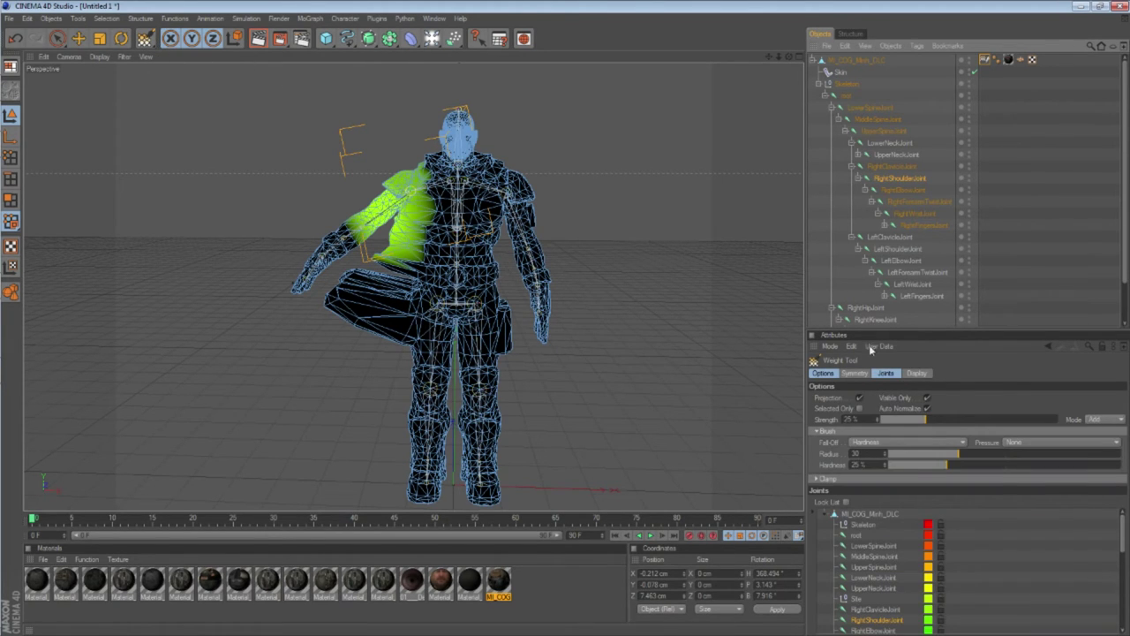
left_click(1087, 421)
left_click(1098, 455)
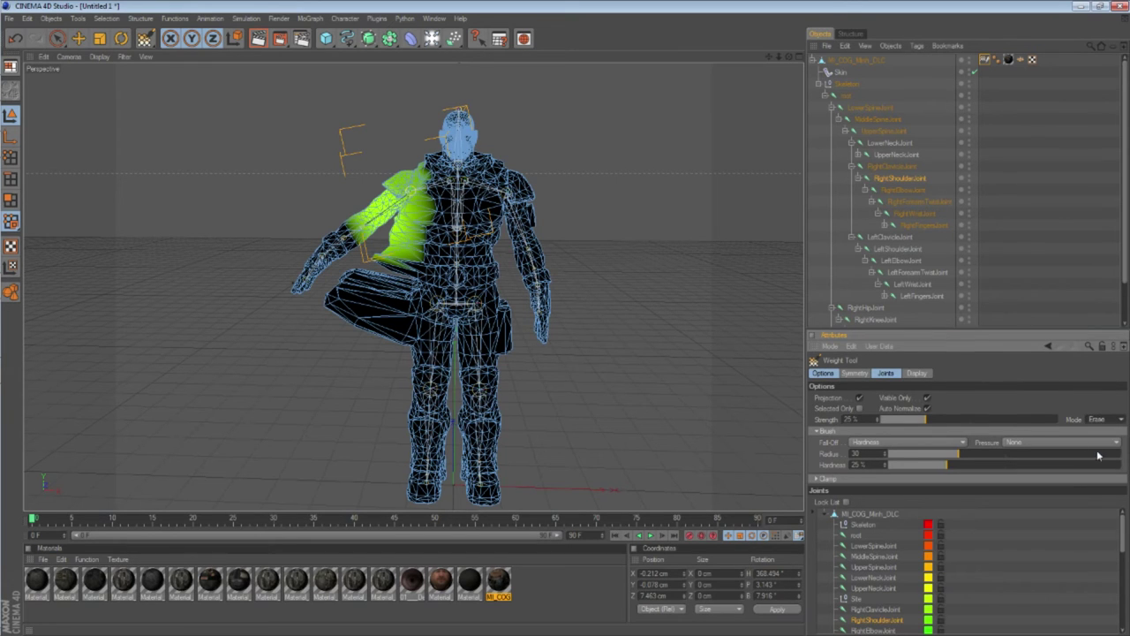
left_click_drag(921, 420, 1060, 417)
Step: Erase the RightShoulderJoint's weights from the front of the chest and the right side of the torso
scroll(470, 255, "up", 4)
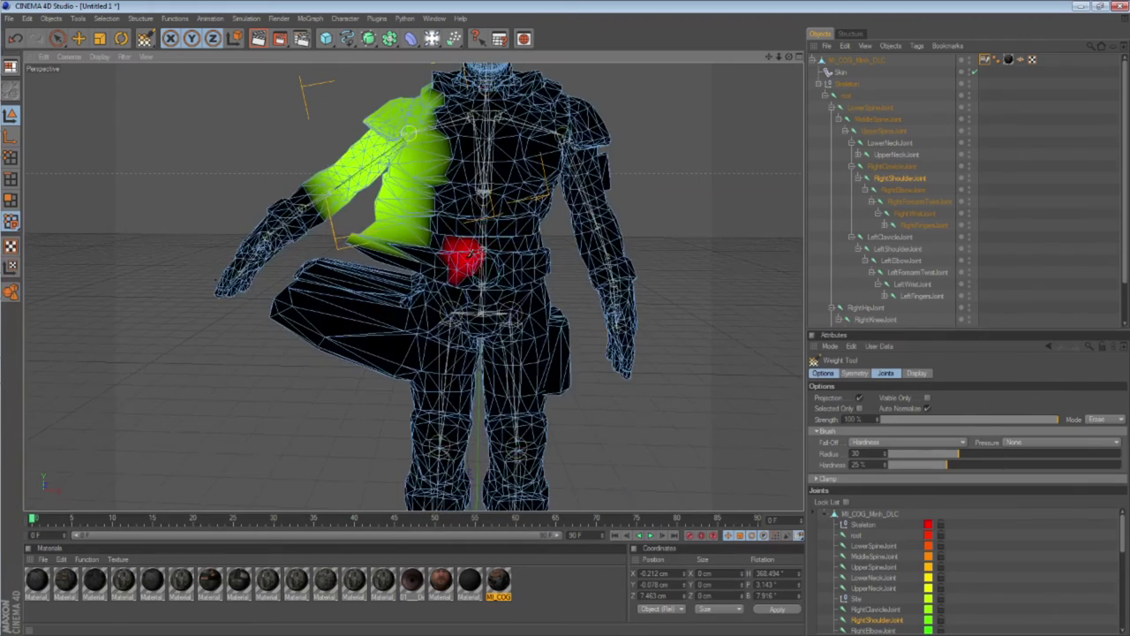
left_click_drag(789, 60, 832, 76)
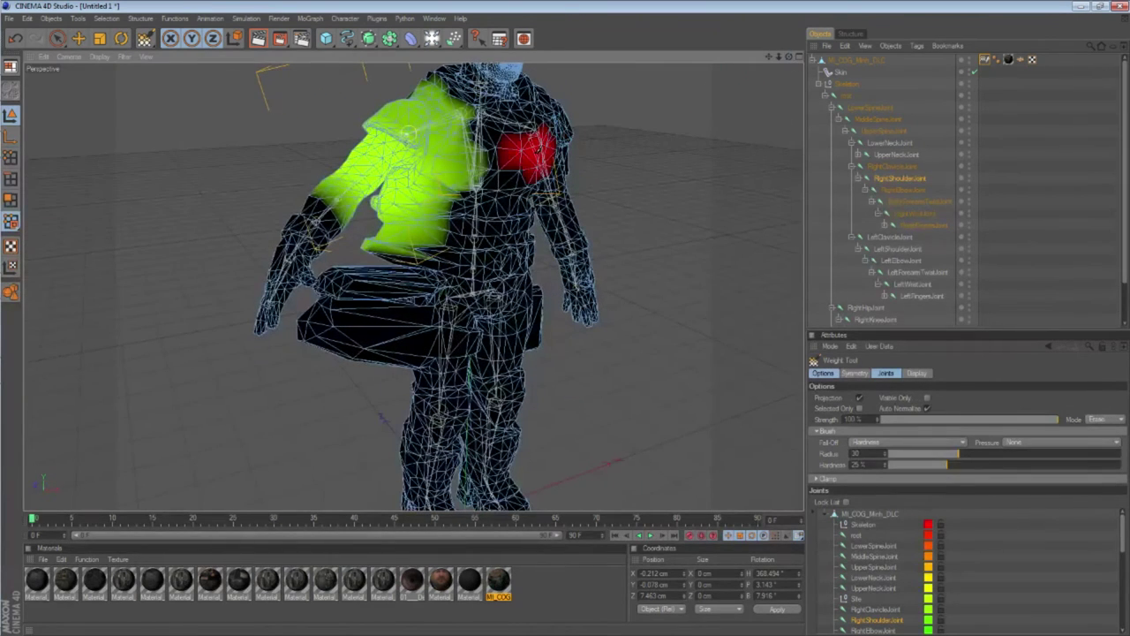
mouse_move(460, 163)
left_mouse_down()
mouse_move(402, 215)
mouse_move(392, 203)
mouse_move(379, 239)
mouse_move(391, 252)
mouse_move(403, 189)
mouse_move(429, 185)
mouse_move(454, 159)
mouse_move(459, 118)
mouse_move(444, 95)
mouse_move(441, 132)
mouse_move(461, 181)
left_mouse_up()
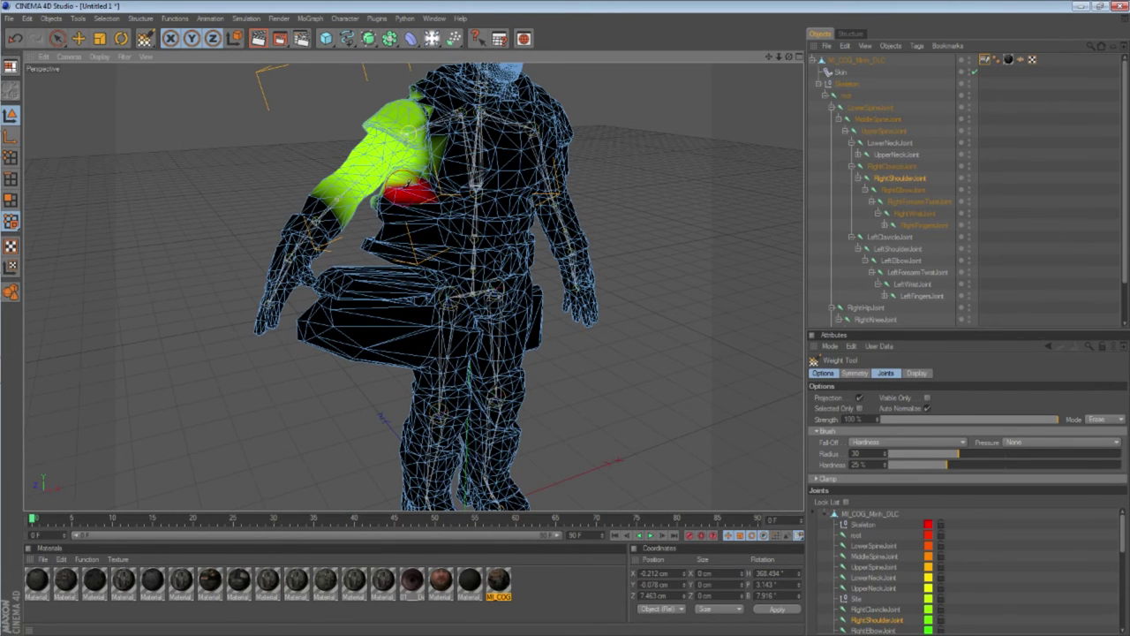
Step: Erase the RightShoulderJoint's weights from the character's upper back and the torso side behind the right arm
left_click_drag(790, 57, 815, 48)
mouse_move(409, 190)
left_mouse_down()
mouse_move(411, 205)
mouse_move(366, 171)
mouse_move(366, 101)
mouse_move(343, 177)
mouse_move(410, 219)
left_mouse_up()
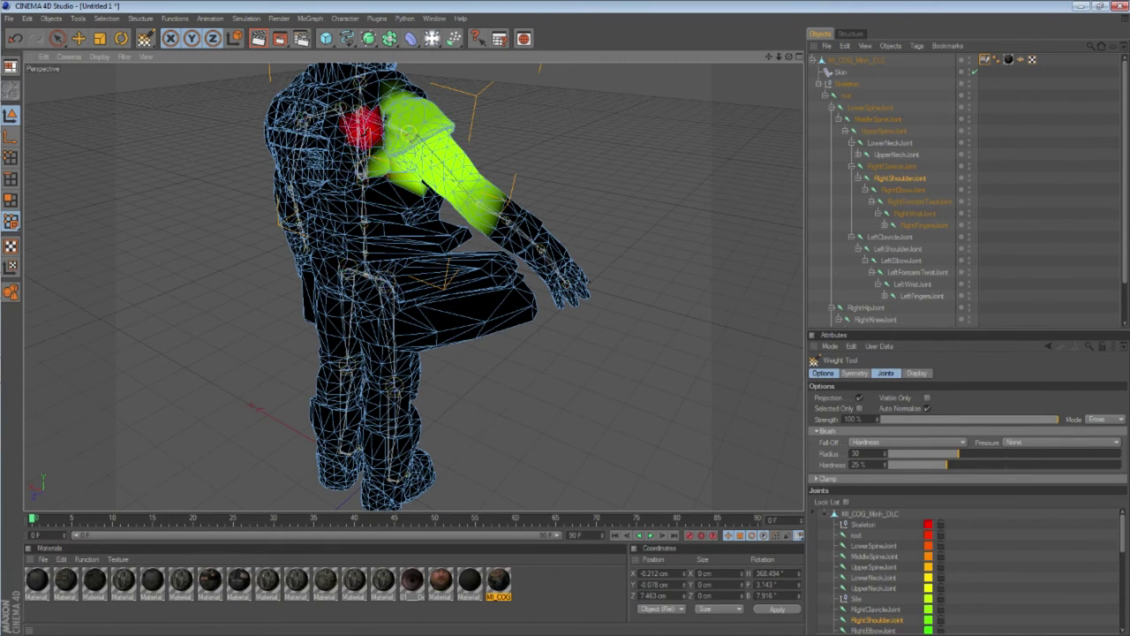
scroll(369, 191, "up", 3)
left_click_drag(371, 112, 365, 103)
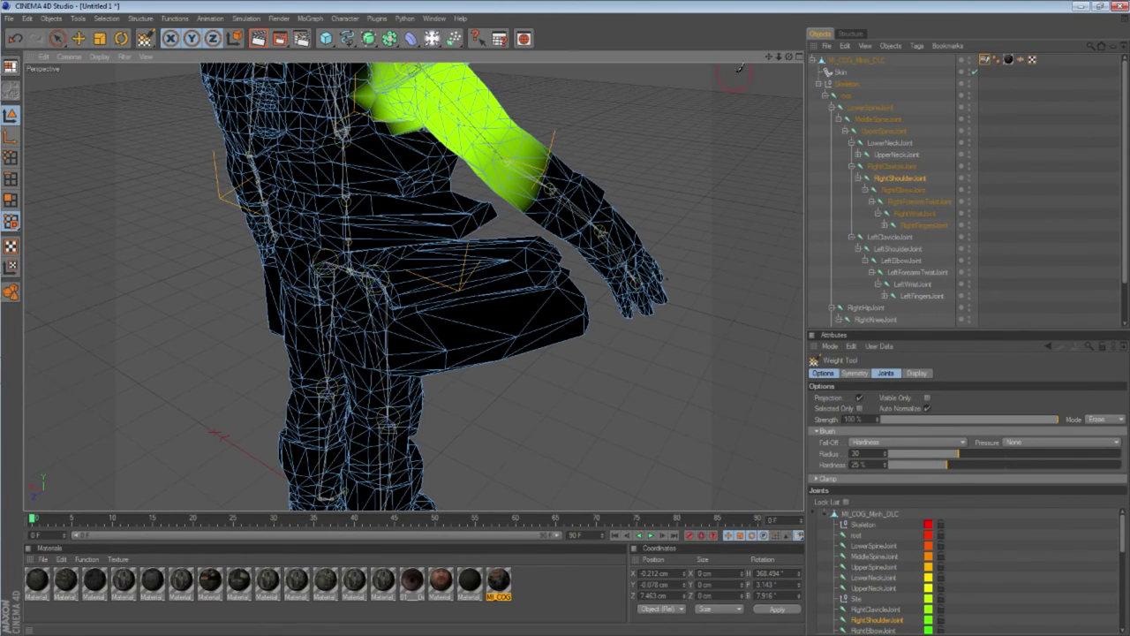
Step: Erase the RightShoulderJoint's leftover weights from the chest beside the right armpit and from the collar area above the shoulder
left_click_drag(788, 57, 866, 40)
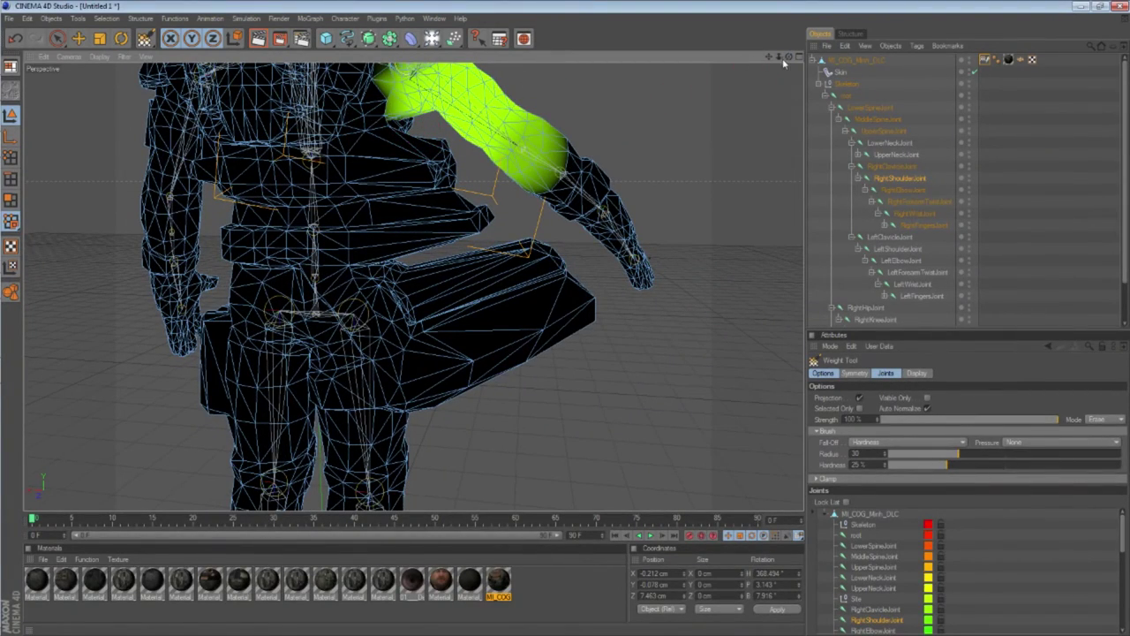
left_click_drag(788, 57, 565, 154)
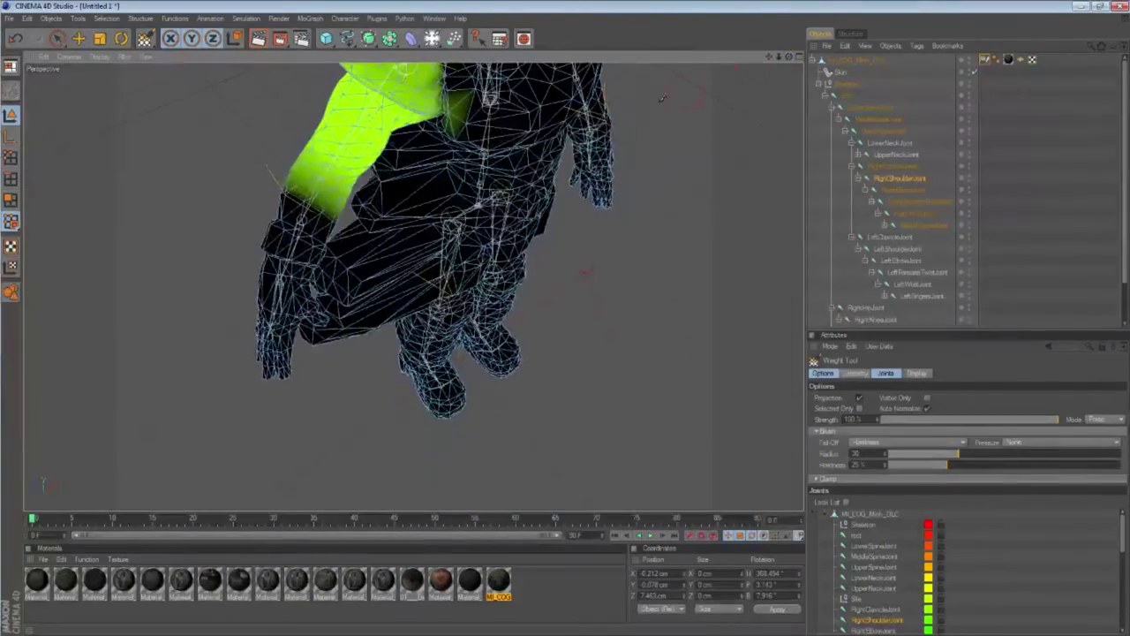
left_click_drag(489, 120, 480, 118)
scroll(675, 127, "down", 3)
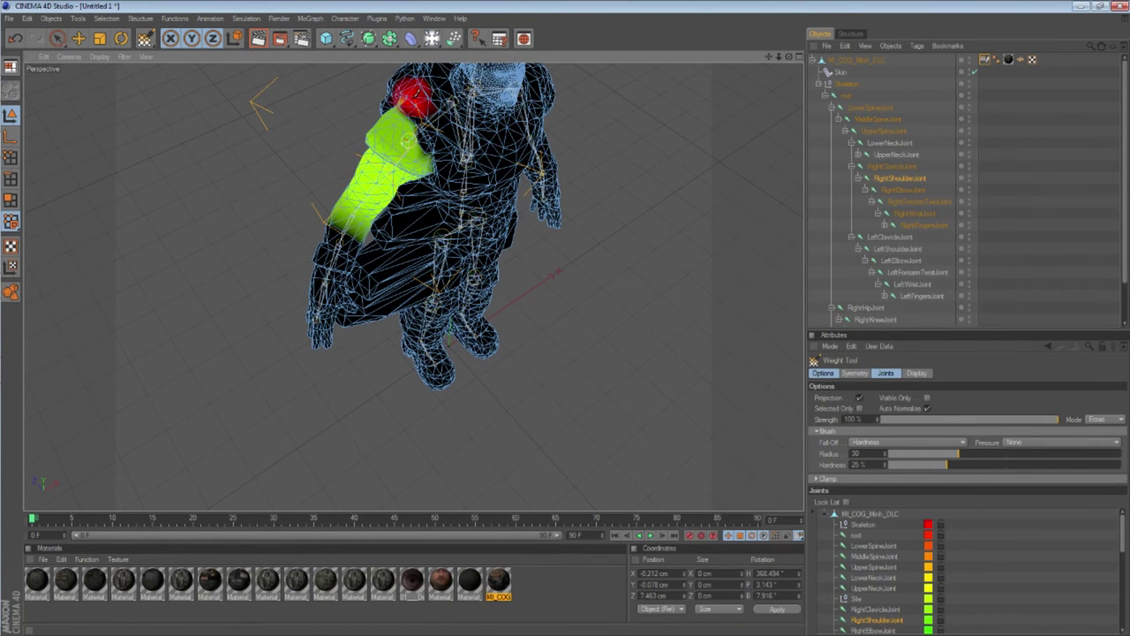
left_click_drag(790, 56, 782, 46)
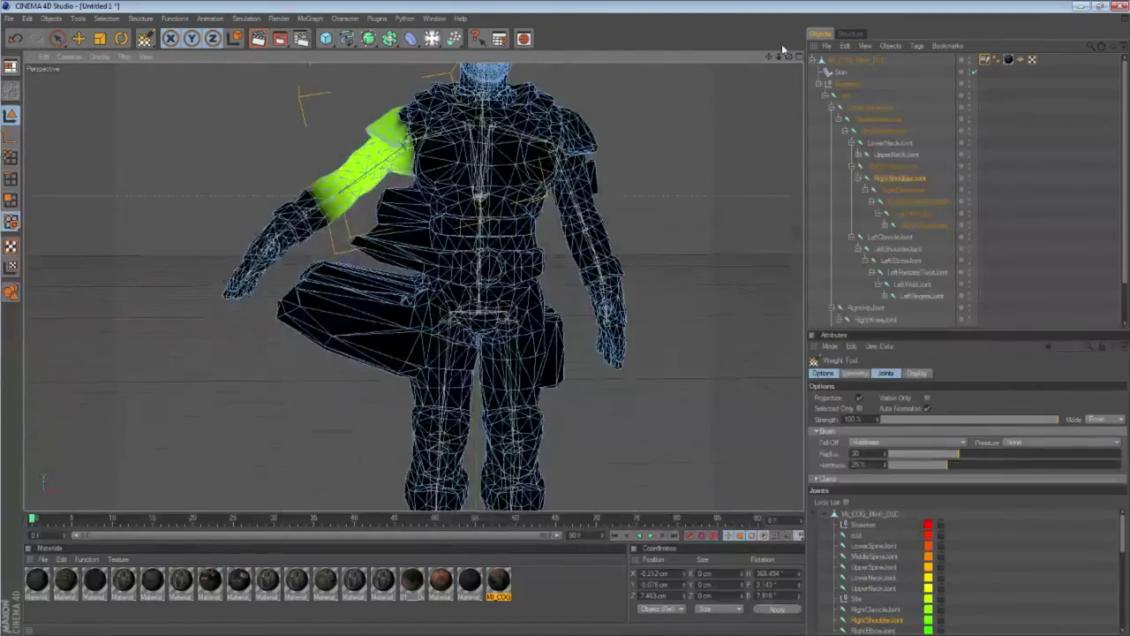
Step: Erase the RightElbowJoint's weights from the right side of the torso and the hip gear, front and back
left_click(901, 189)
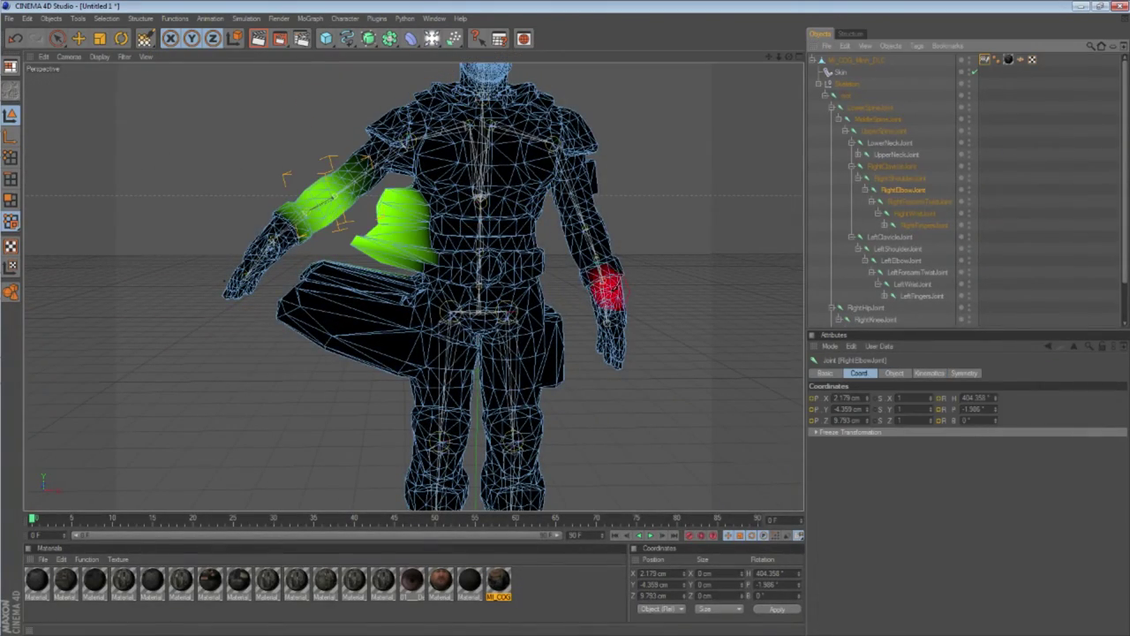
left_click(397, 215)
mouse_move(395, 208)
left_mouse_down()
mouse_move(375, 248)
mouse_move(427, 231)
mouse_move(416, 199)
left_mouse_up()
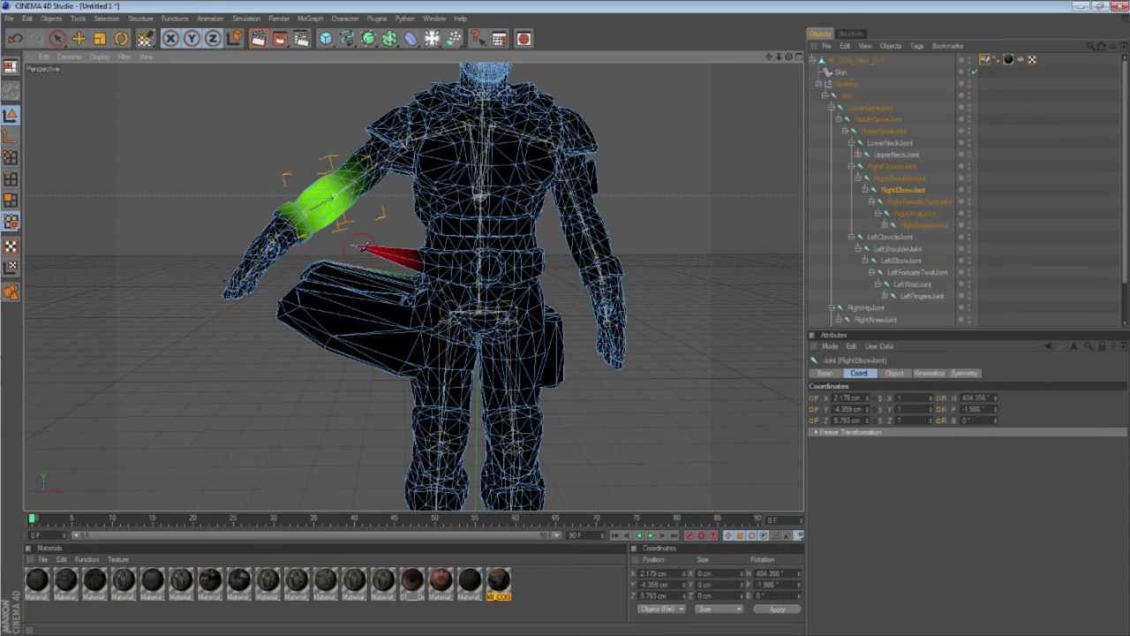
left_click_drag(788, 57, 953, 74)
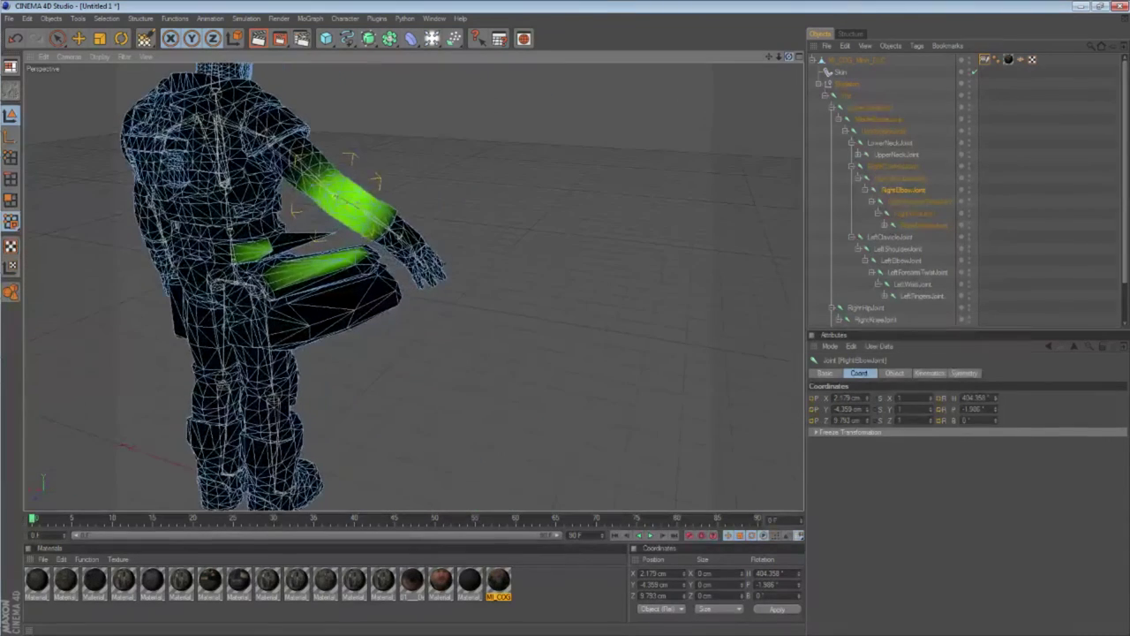
left_click_drag(272, 252, 352, 258, "ctrl")
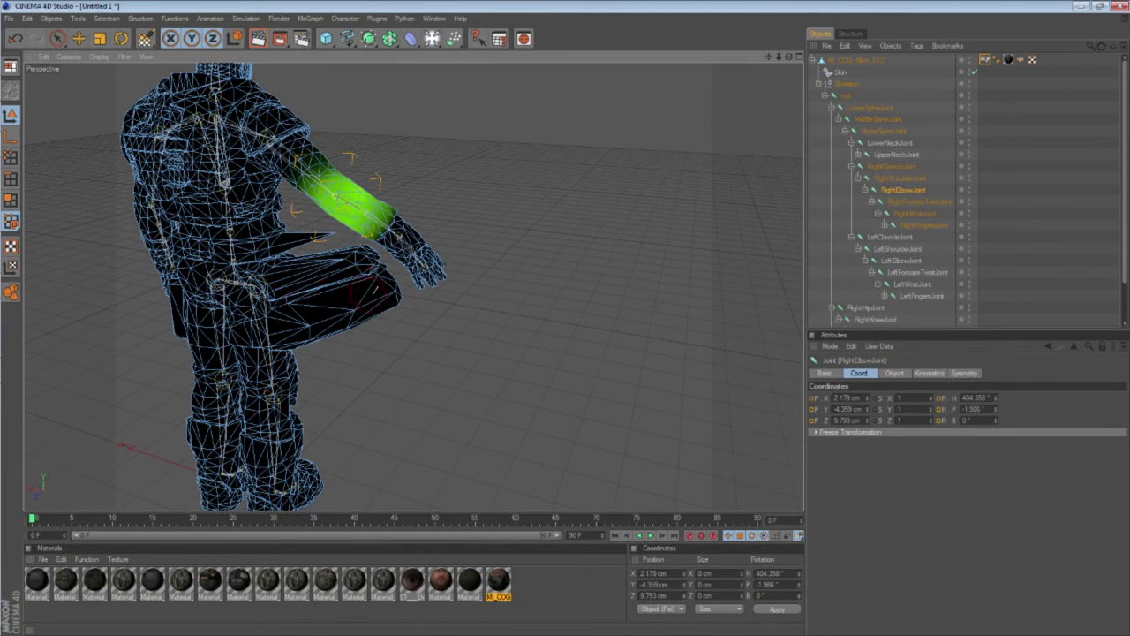
Step: Erase the RightForearmTwistJoint's weights from the right side of the waist and the stretched gear at the right hip
left_click(911, 203)
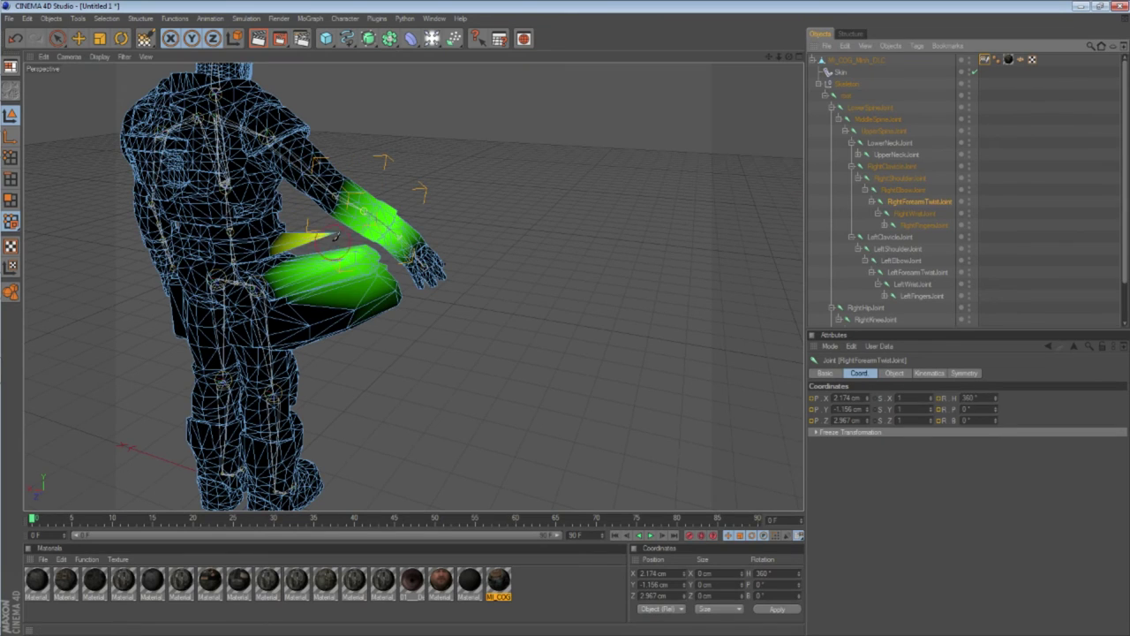
mouse_move(328, 284)
left_mouse_down("ctrl")
mouse_move(342, 272)
mouse_move(360, 279)
mouse_move(355, 258)
mouse_move(323, 266)
mouse_move(371, 259)
mouse_move(394, 305)
mouse_move(381, 270)
left_mouse_up("ctrl")
left_click_drag(788, 58, 592, 60)
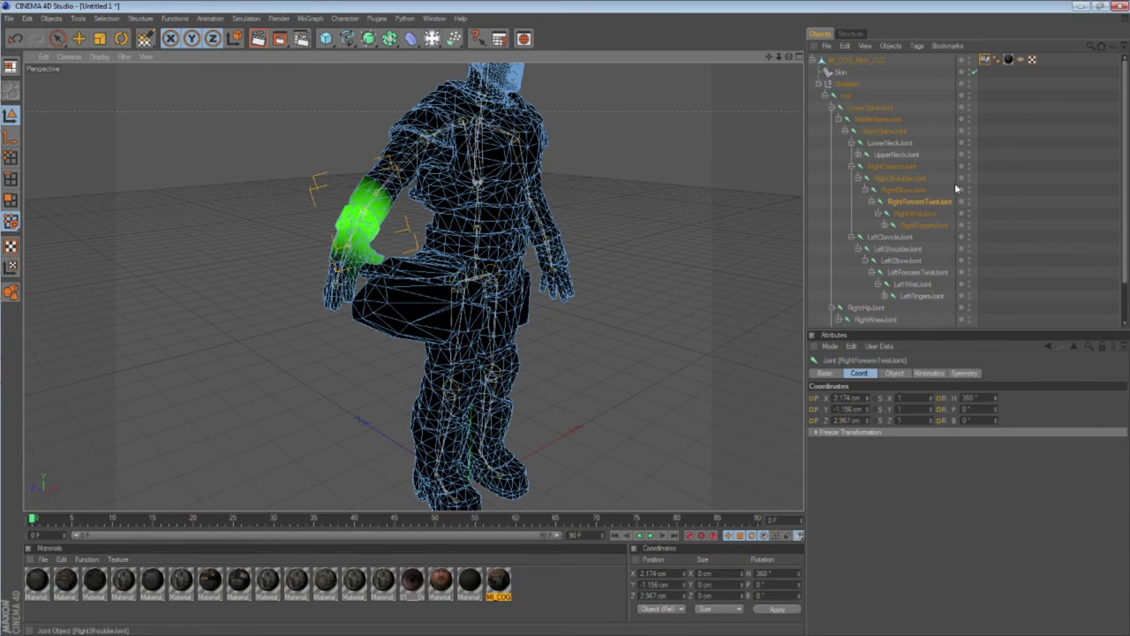
Step: Erase the RightWristJoint's weights from the right hip gear and upper thigh, keeping only those on the hand and wrist
left_click(911, 214)
mouse_move(413, 279)
left_mouse_down("ctrl")
mouse_move(428, 276)
mouse_move(433, 314)
mouse_move(413, 319)
left_mouse_up("ctrl")
left_click_drag(789, 57, 788, 59)
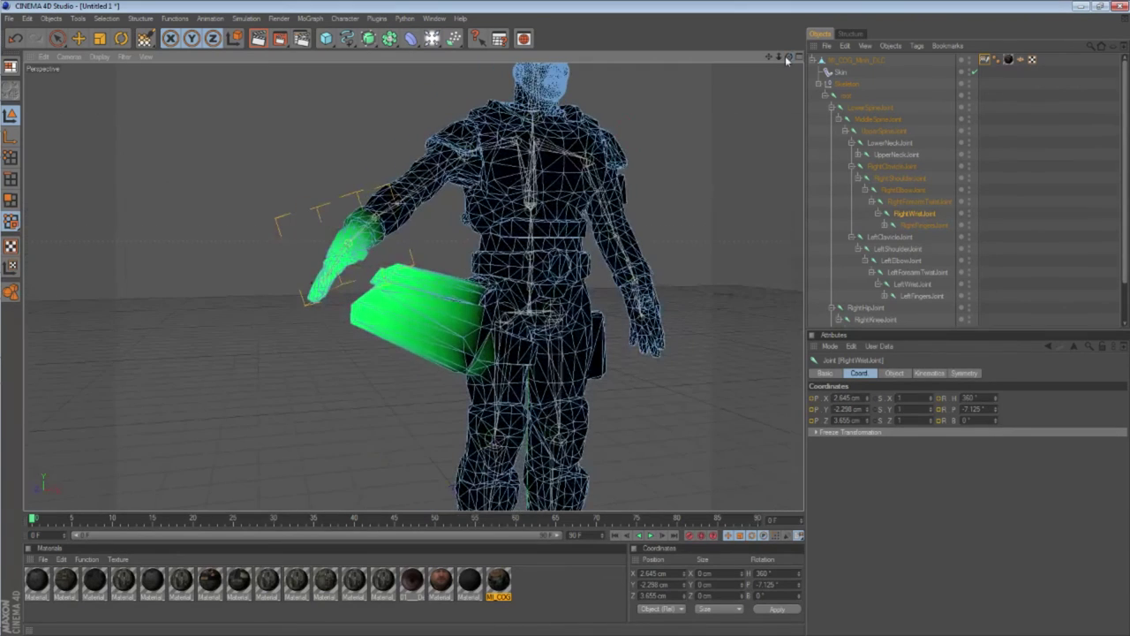
mouse_move(399, 270)
left_mouse_down("ctrl")
mouse_move(366, 307)
mouse_move(455, 353)
mouse_move(477, 351)
mouse_move(435, 299)
mouse_move(460, 293)
left_mouse_up("ctrl")
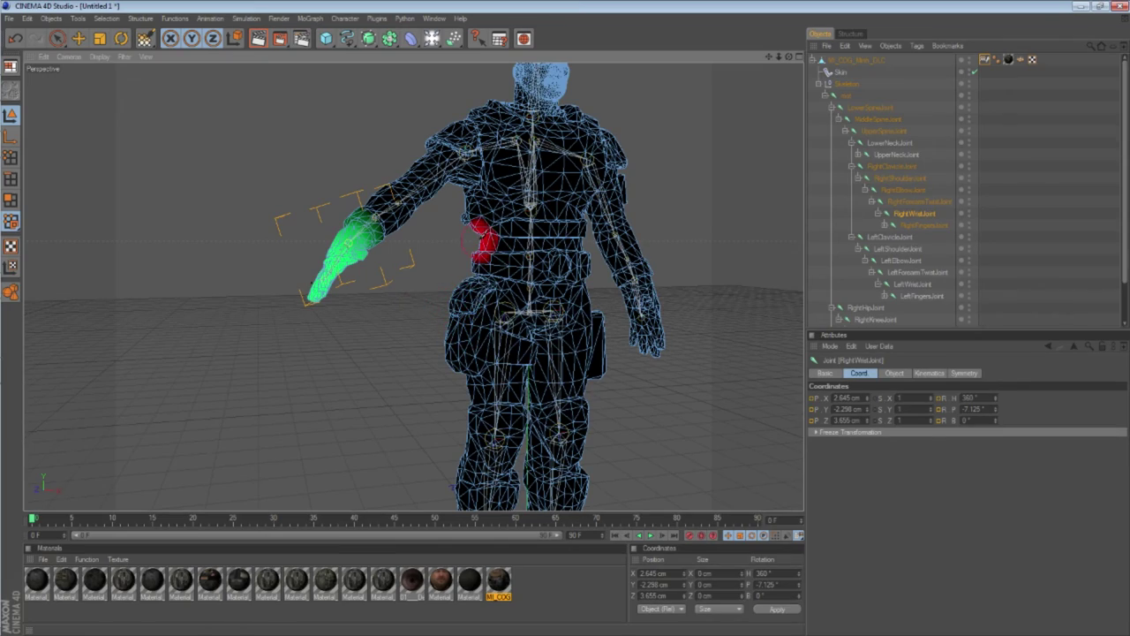
mouse_move(788, 57)
left_mouse_down()
mouse_move(971, 53)
mouse_move(1024, 36)
mouse_move(787, 61)
left_mouse_up()
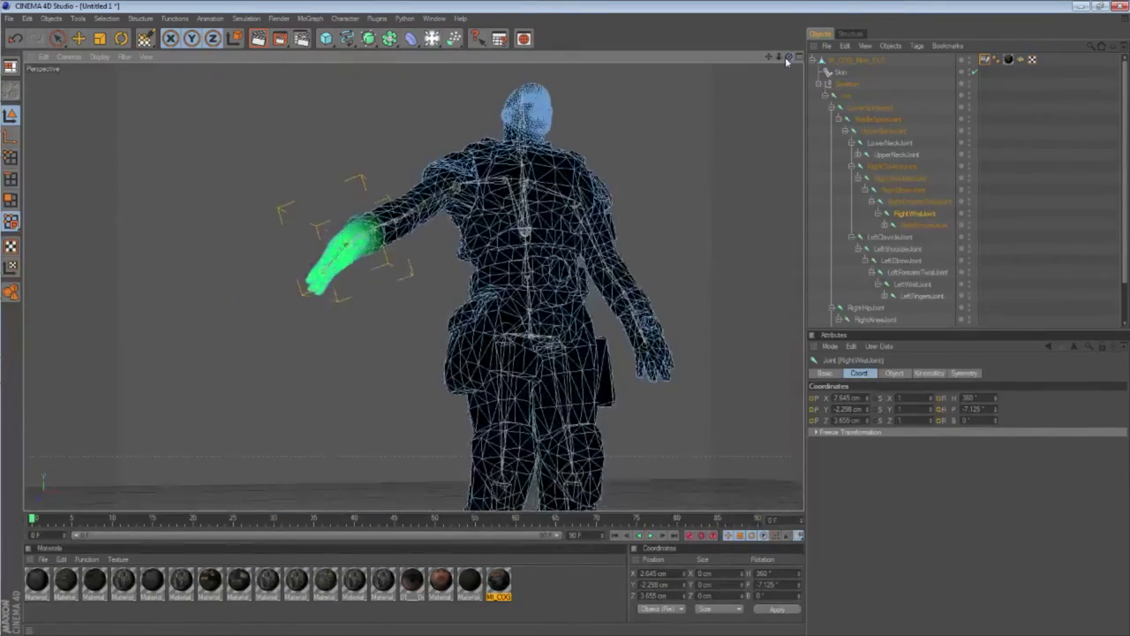
Step: Select the RightFingersJoint to show its weight map on the character mesh
left_click(924, 225)
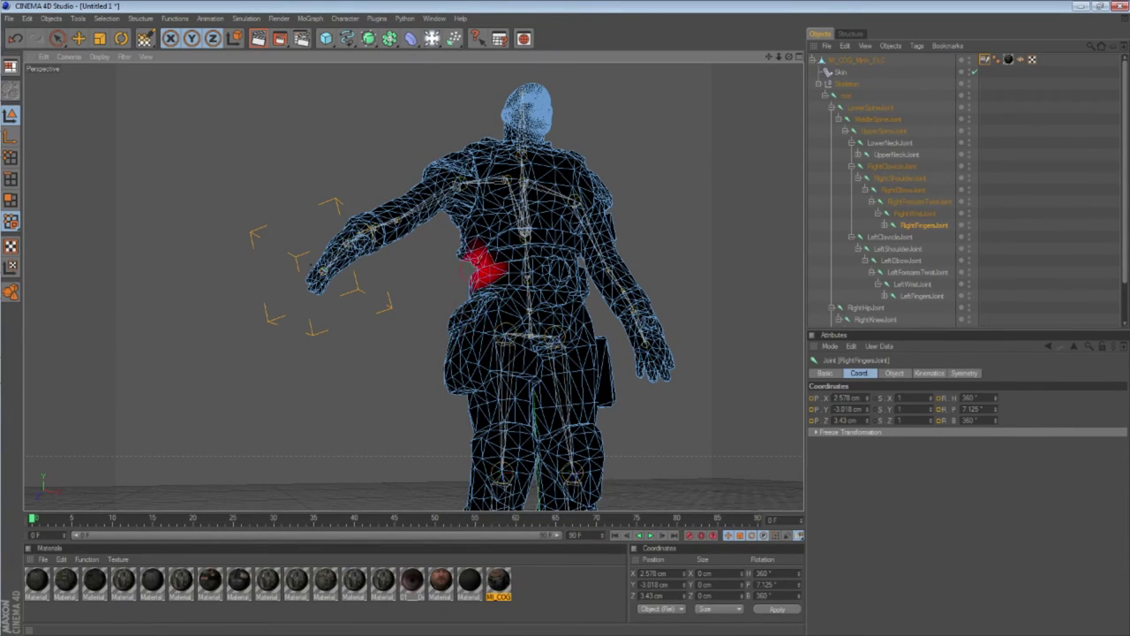